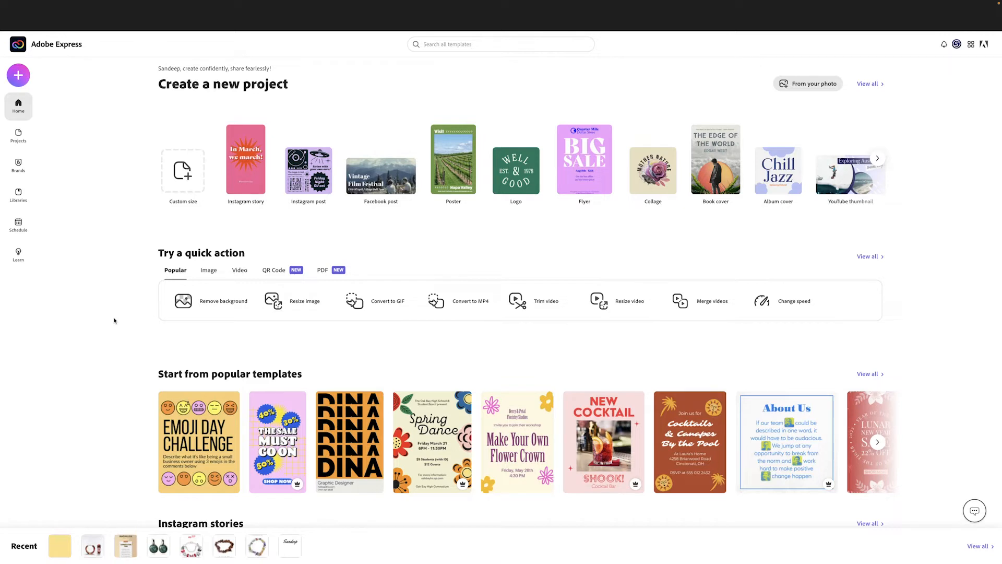
# Step: Create a new custom-size project 1920 px wide and 1080 px high
pyautogui.click(192, 181)
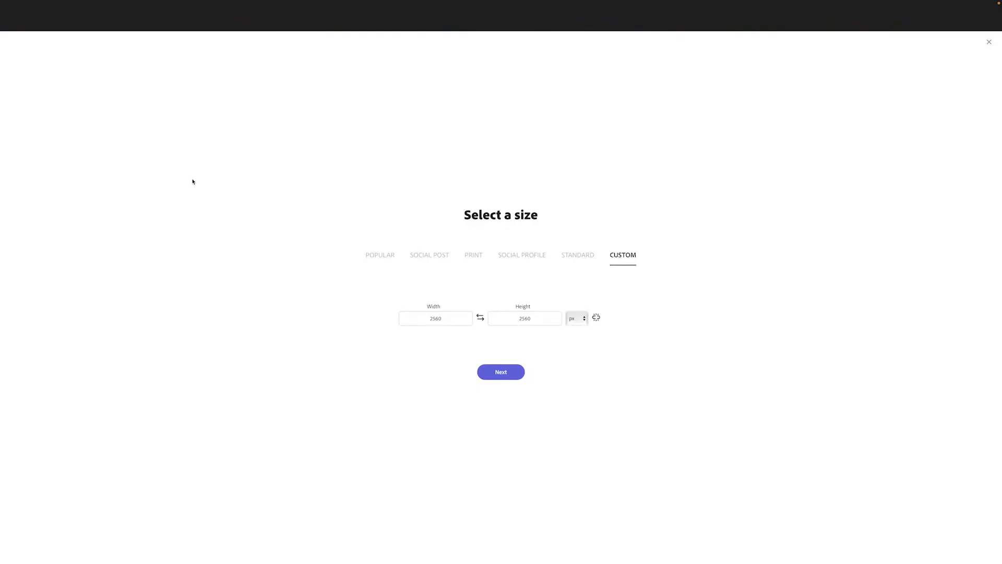
pyautogui.doubleClick(441, 322)
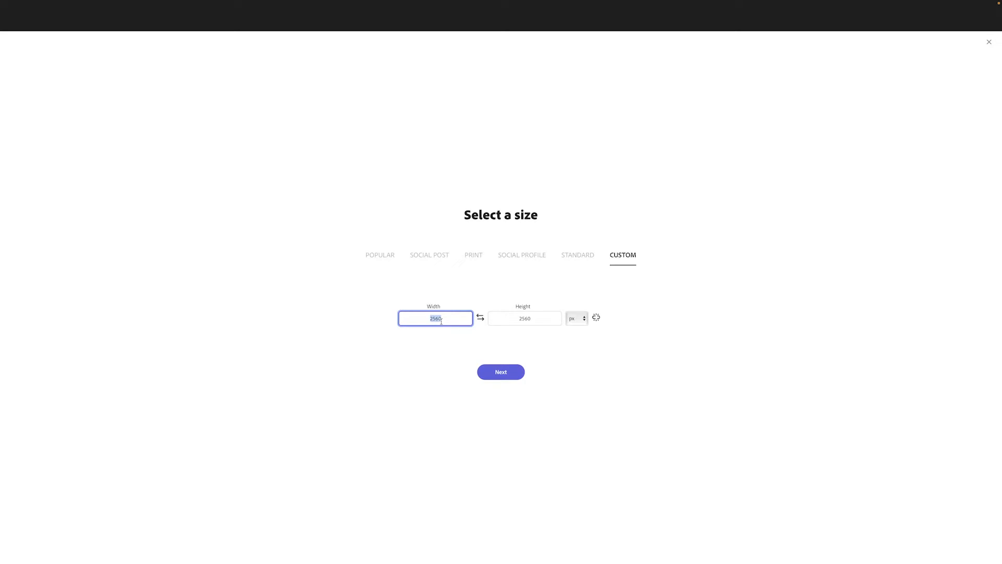
pyautogui.write('1920')
pyautogui.press('Tab')
pyautogui.write('1080')
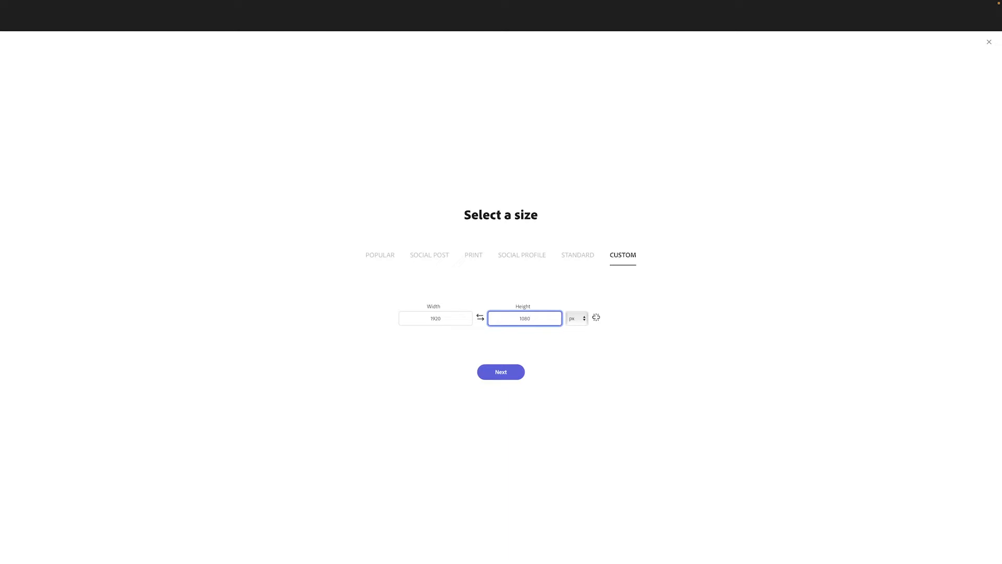
pyautogui.click(515, 374)
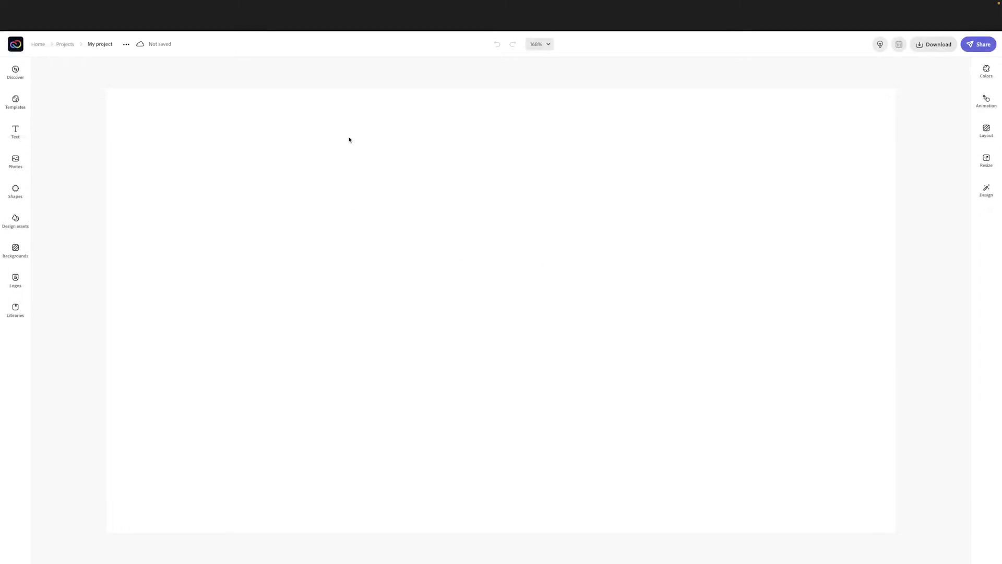
# Step: Upload the portrait photo 20160317_182945000_iOS.jpg from the computer onto the canvas
pyautogui.click(358, 101)
pyautogui.click(9, 164)
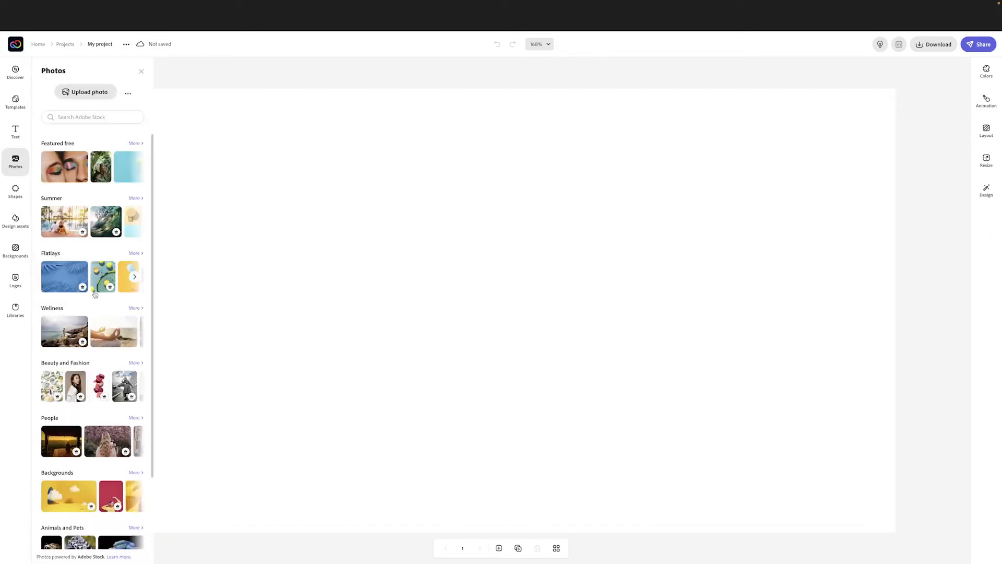
pyautogui.scroll(-2, 96, 294)
pyautogui.scroll(2, 96, 295)
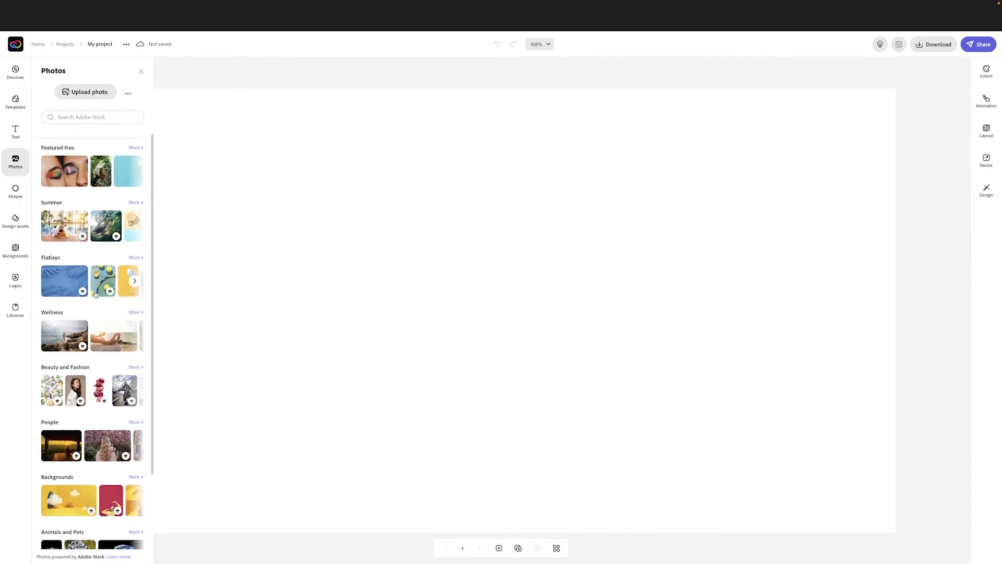
pyautogui.hscroll(4, 96, 294)
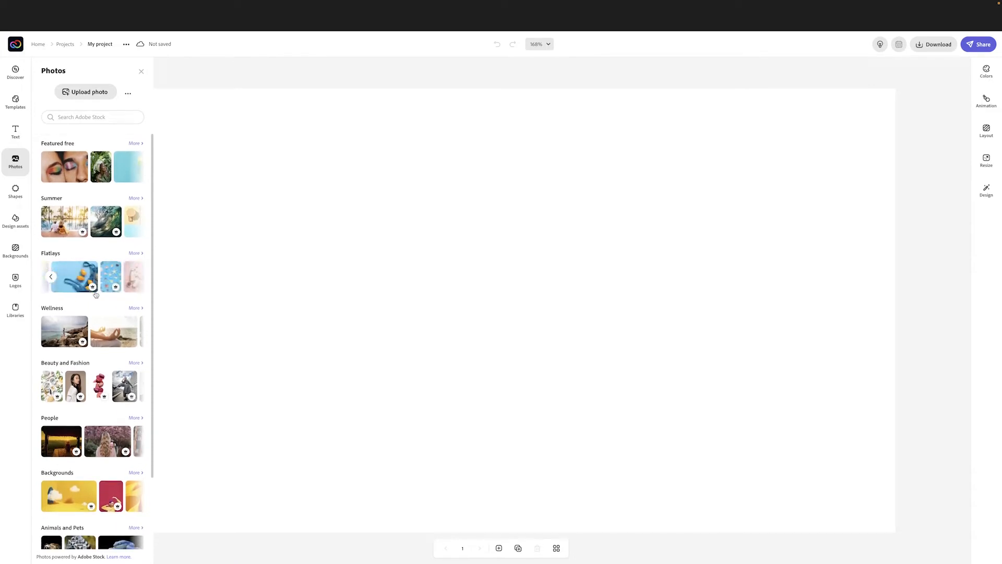
pyautogui.hscroll(4, 104, 205)
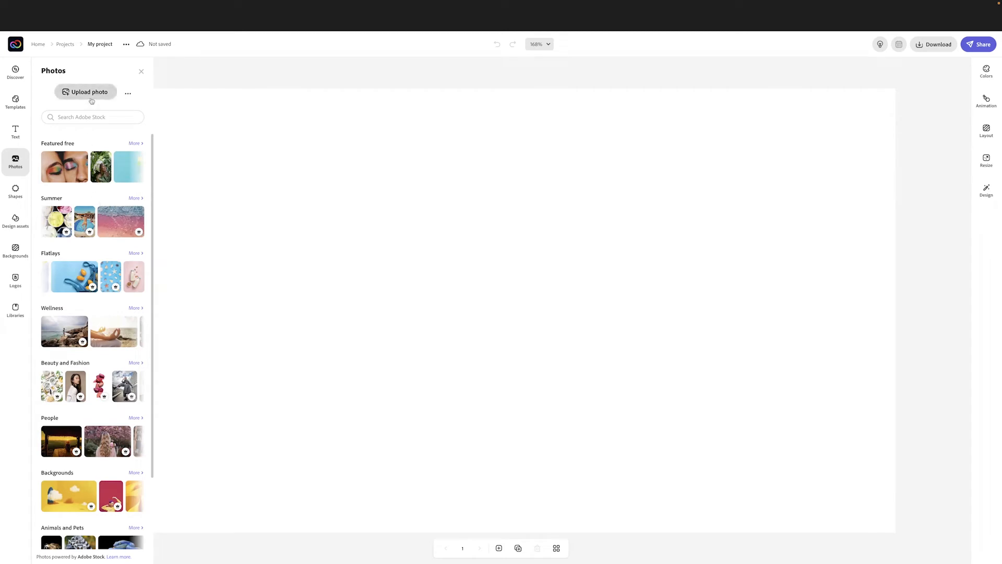
pyautogui.click(91, 99)
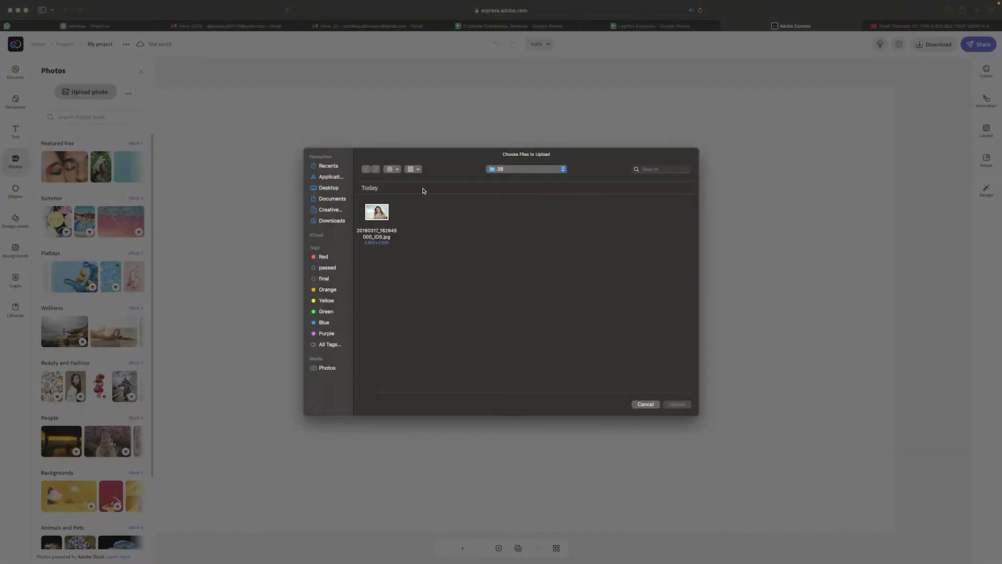
pyautogui.click(368, 214)
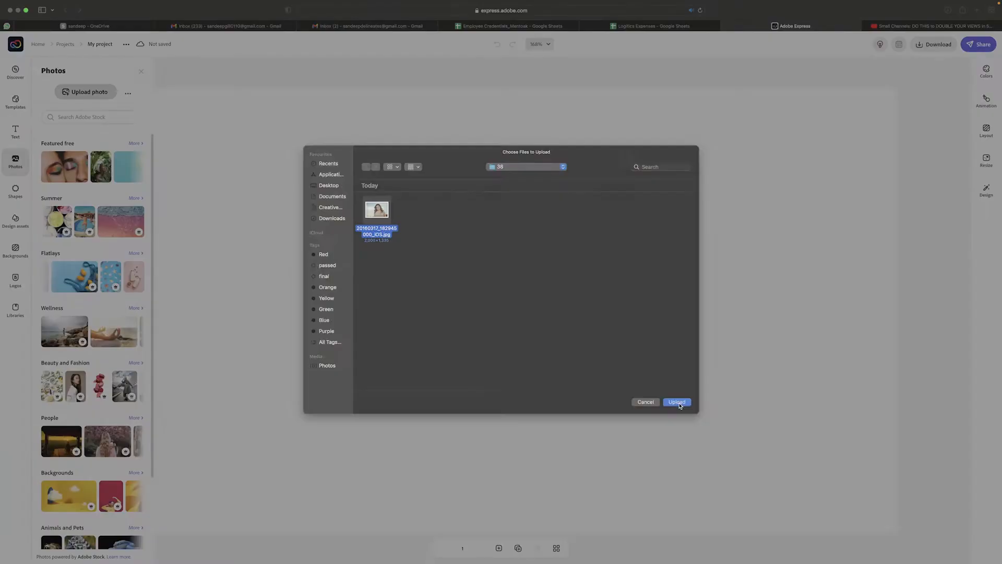
pyautogui.click(677, 404)
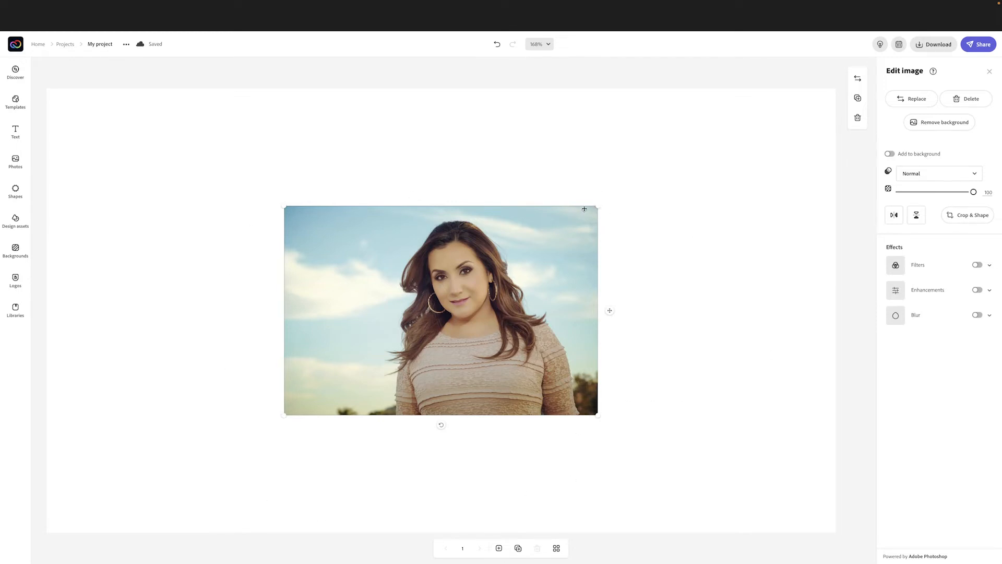
# Step: Enlarge the portrait to the full page height and shift it right, leaving a blank strip along the page's left side
pyautogui.moveTo(598, 205); pyautogui.dragTo(778, 95)
pyautogui.moveTo(283, 415); pyautogui.dragTo(87, 519)
pyautogui.moveTo(569, 176); pyautogui.dragTo(688, 179)
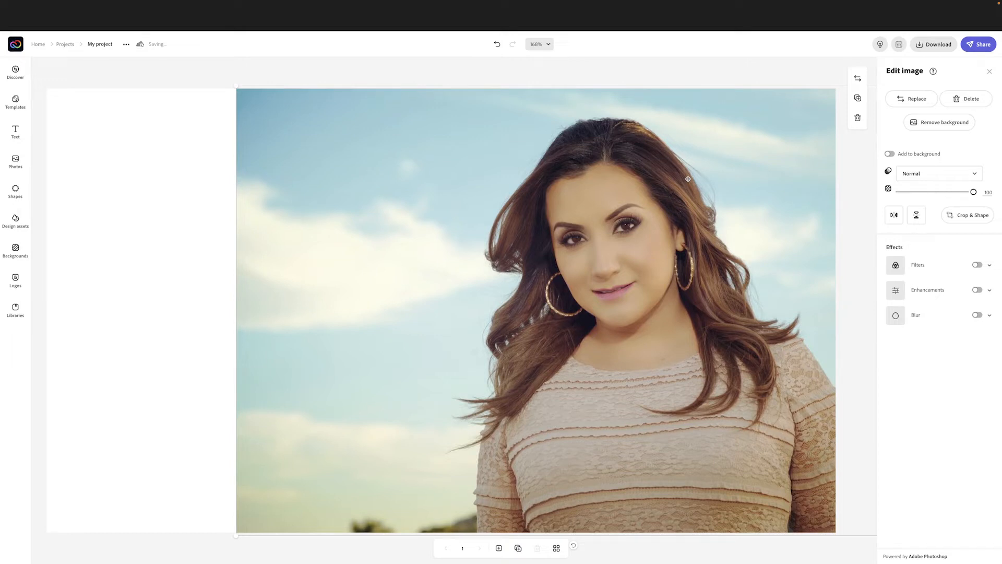
pyautogui.click(208, 114)
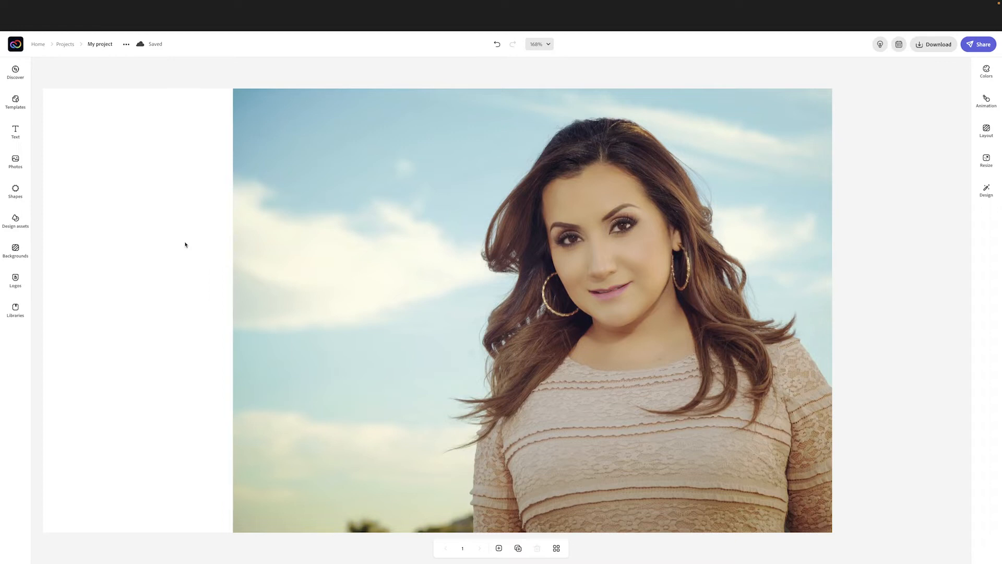
# Step: Duplicate the portrait and align the copy exactly over the original
pyautogui.click(317, 250)
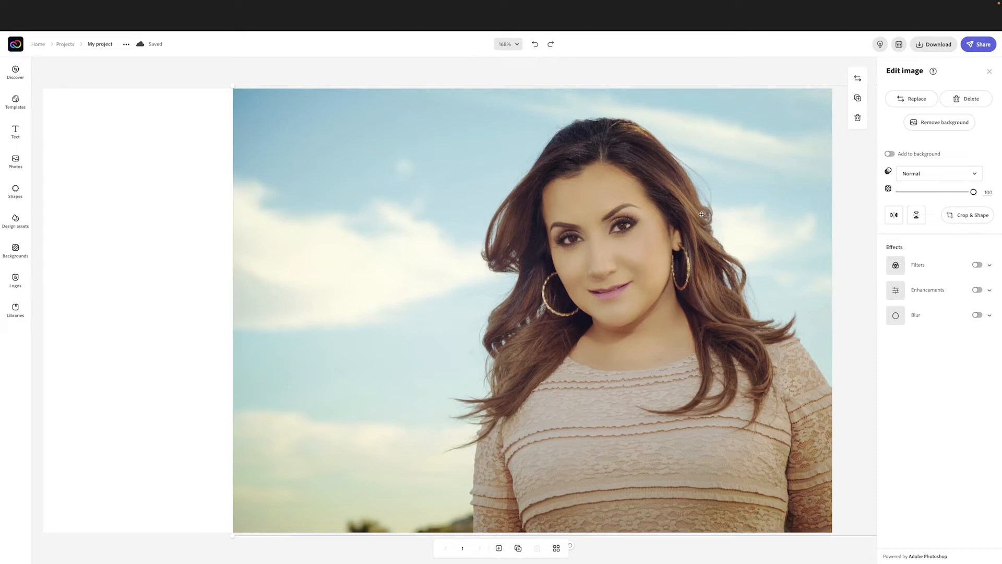
pyautogui.click(853, 102)
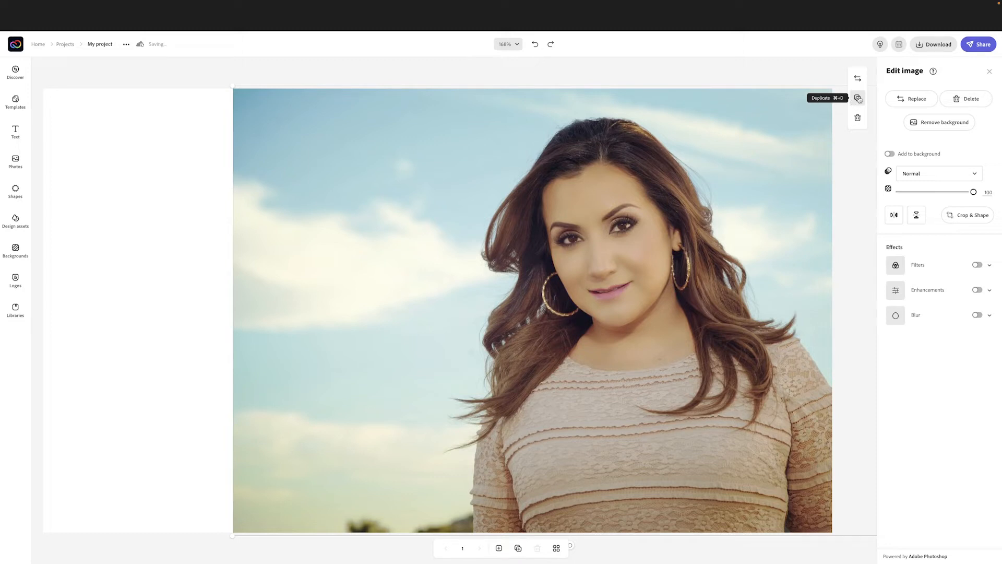
pyautogui.click(859, 102)
pyautogui.moveTo(702, 187); pyautogui.dragTo(683, 175)
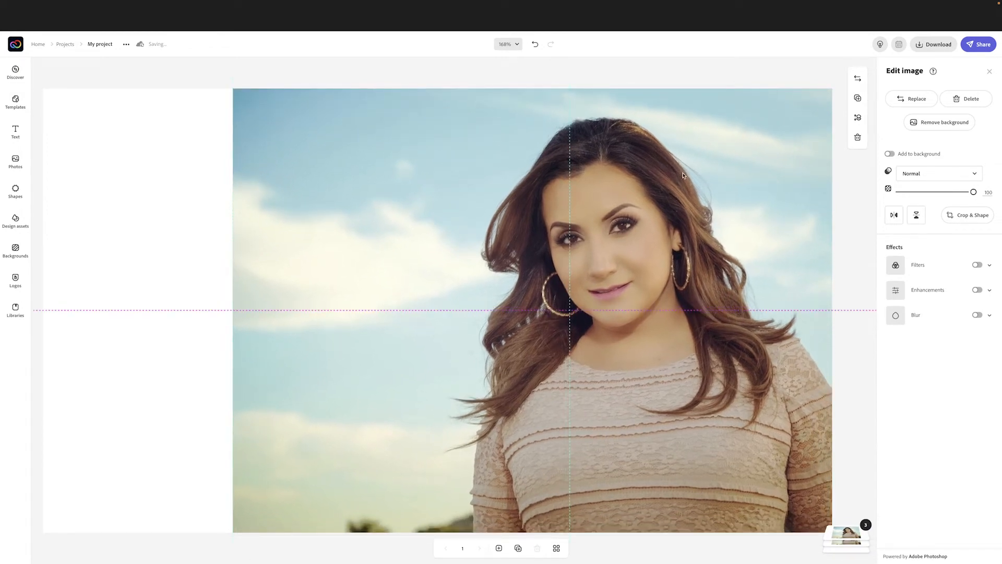
pyautogui.moveTo(683, 176); pyautogui.dragTo(683, 175)
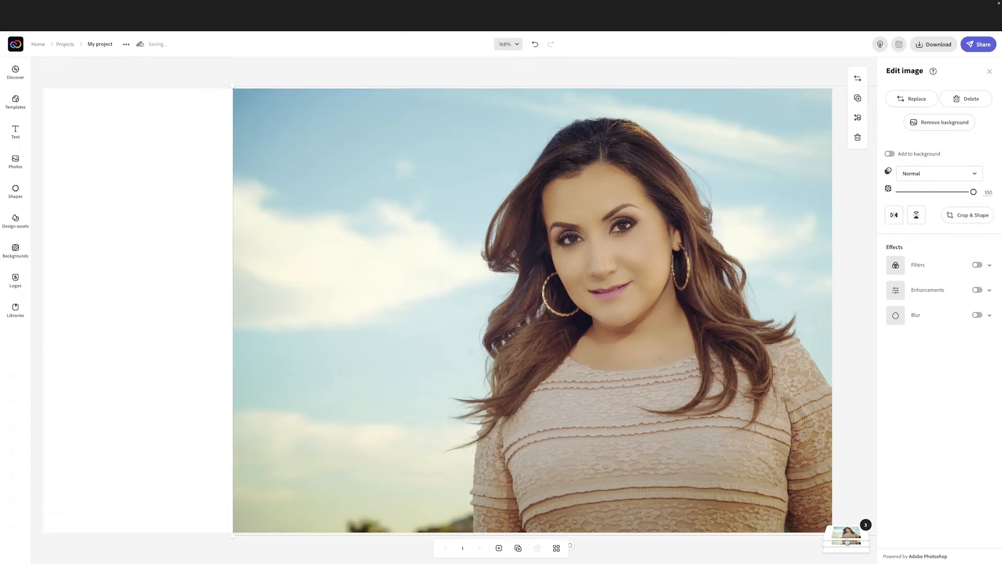
# Step: Remove the background from the top portrait copy and accept the automatic cutout
pyautogui.click(846, 539)
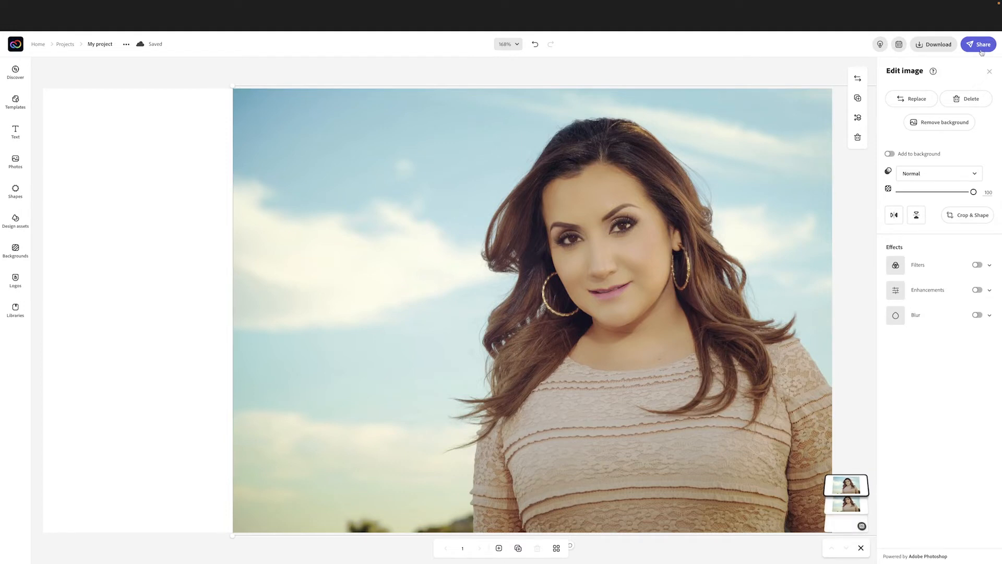
pyautogui.click(943, 126)
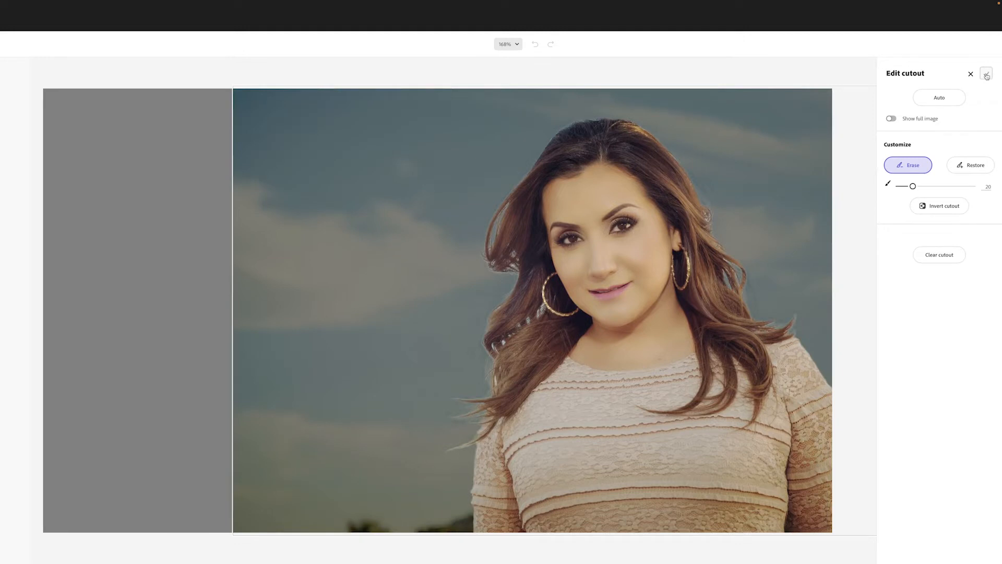
pyautogui.click(986, 73)
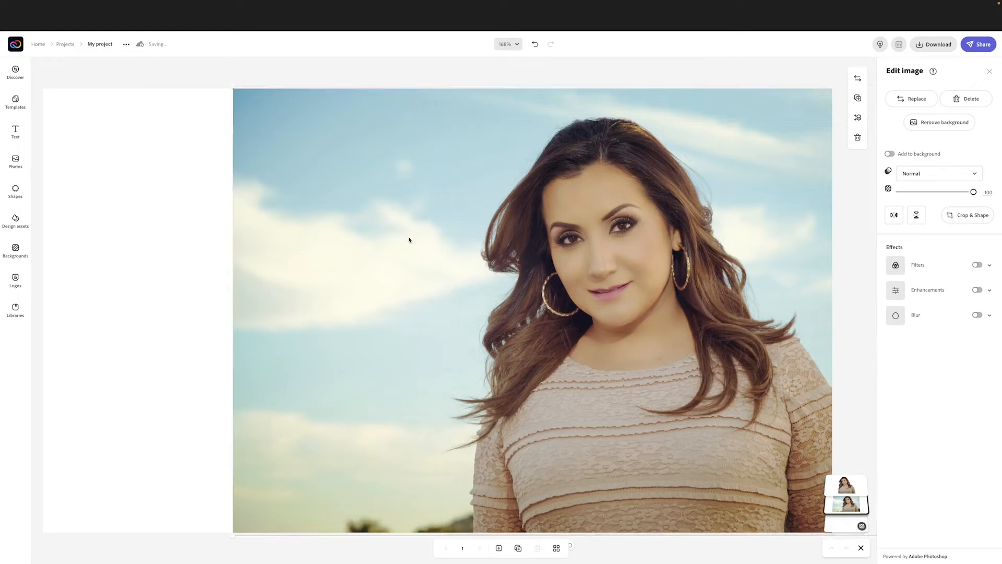
# Step: Set the blend mode of the lower, uncut portrait layer to Multiply
pyautogui.click(842, 505)
pyautogui.click(923, 174)
pyautogui.click(915, 205)
pyautogui.press('Escape')
# Step: Search the stock photos for "clouds" and add the blue and orange sunset sky picture to the page
pyautogui.click(15, 161)
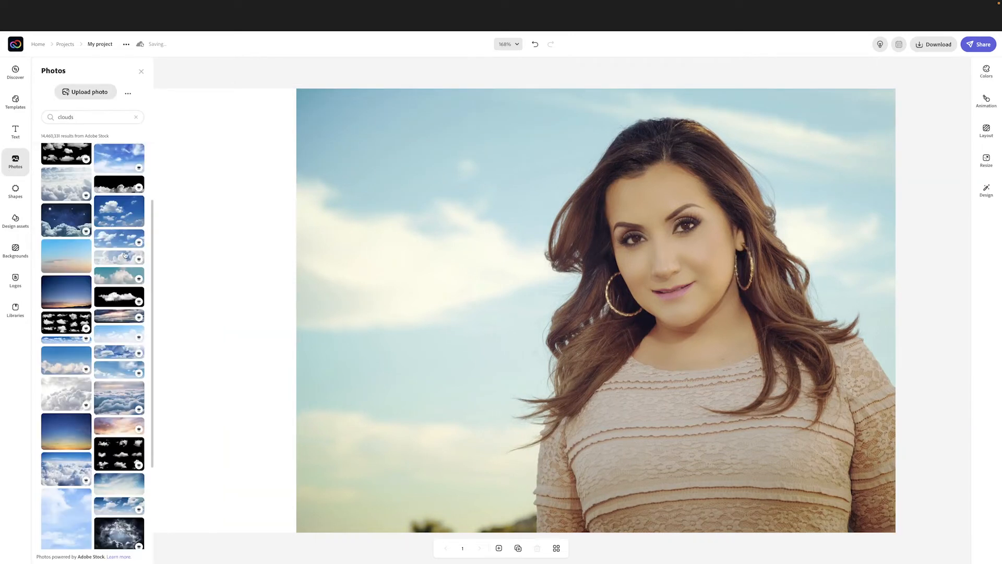
pyautogui.scroll(-1, 81, 400)
pyautogui.scroll(-10, 81, 401)
pyautogui.scroll(-4, 81, 401)
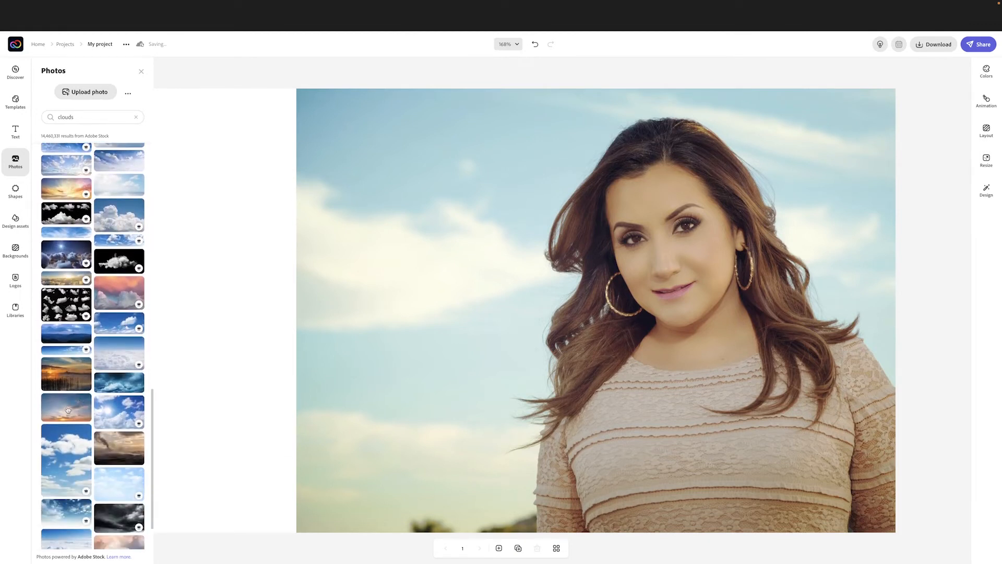
pyautogui.click(67, 410)
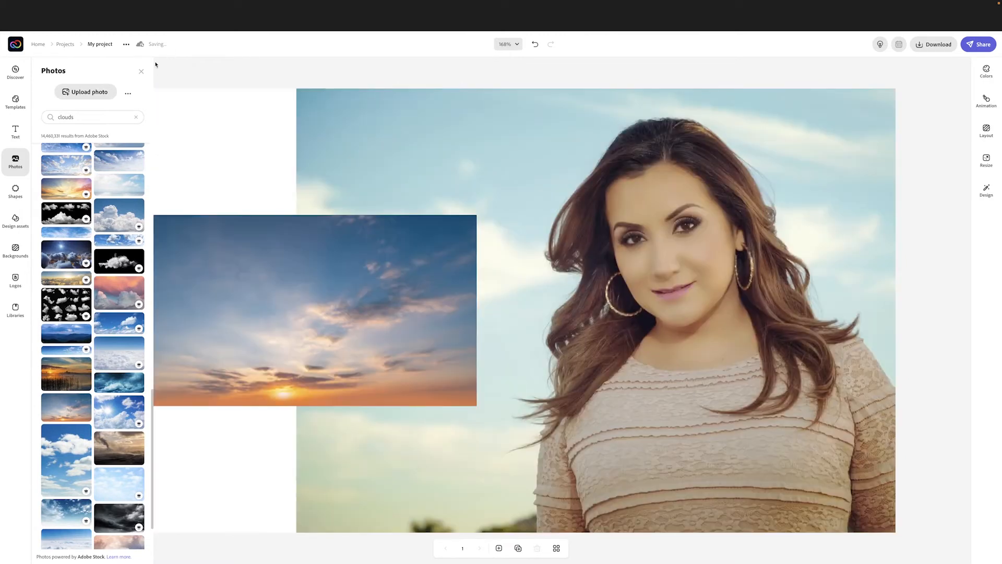
pyautogui.click(141, 71)
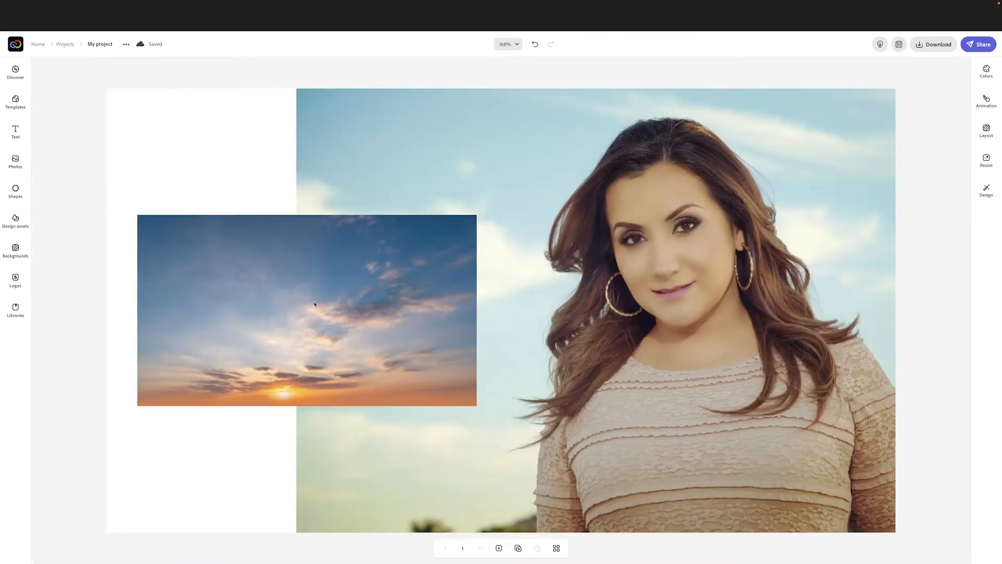
# Step: Make the sunset sky picture the page background and flip it horizontally
pyautogui.click(271, 319)
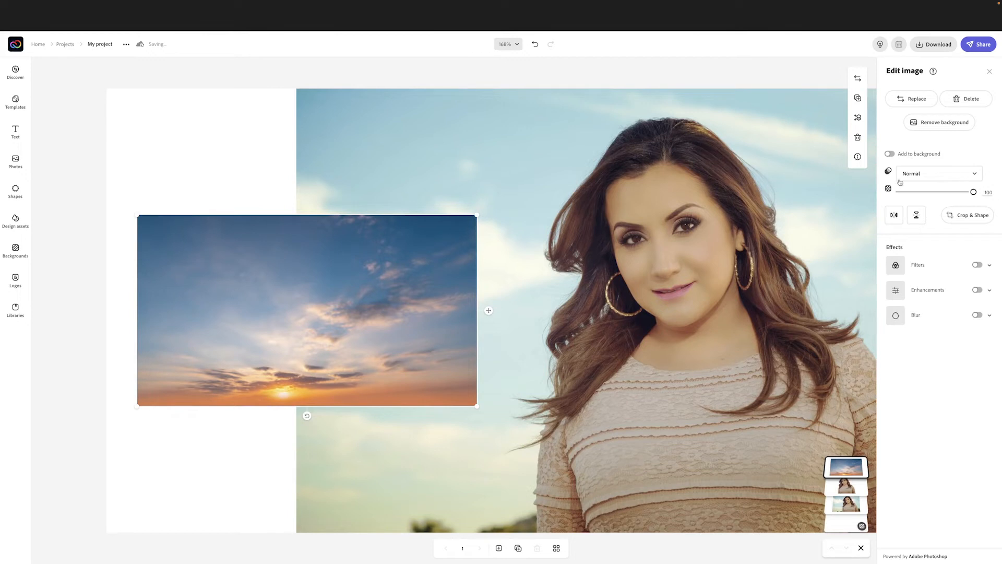
pyautogui.click(895, 155)
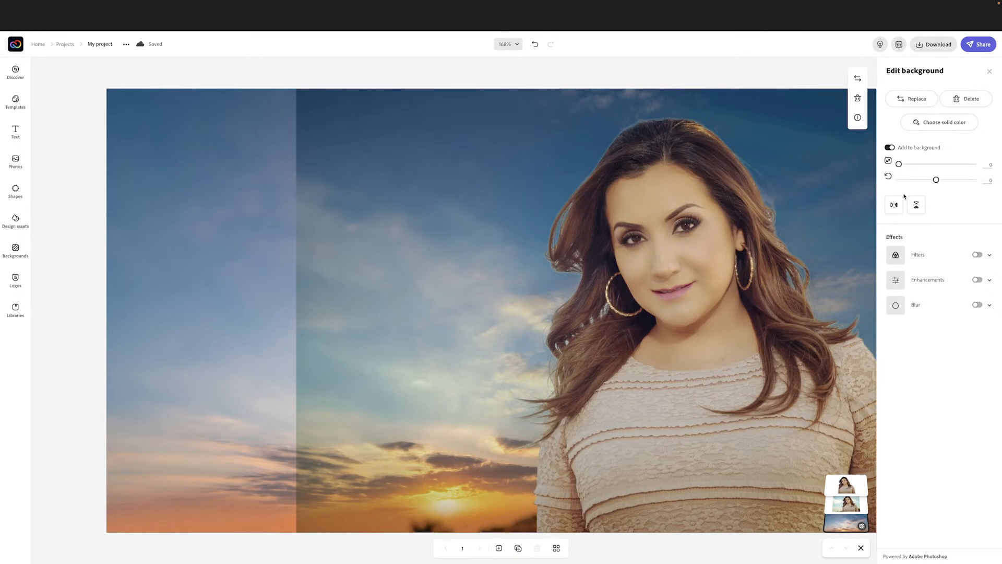
pyautogui.click(893, 206)
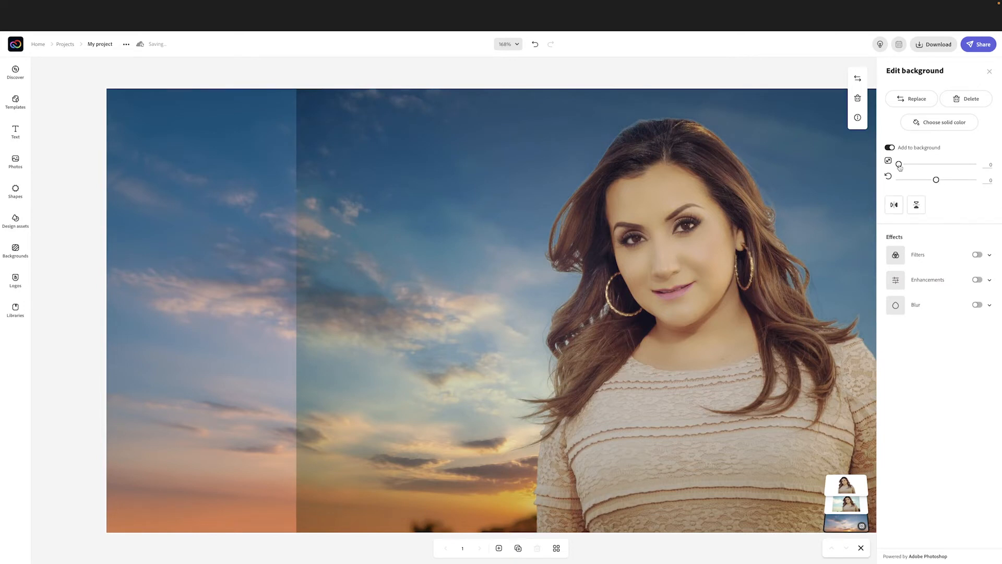
# Step: Set the sky background's scale to 2 and finish editing the background
pyautogui.moveTo(899, 164); pyautogui.dragTo(900, 167)
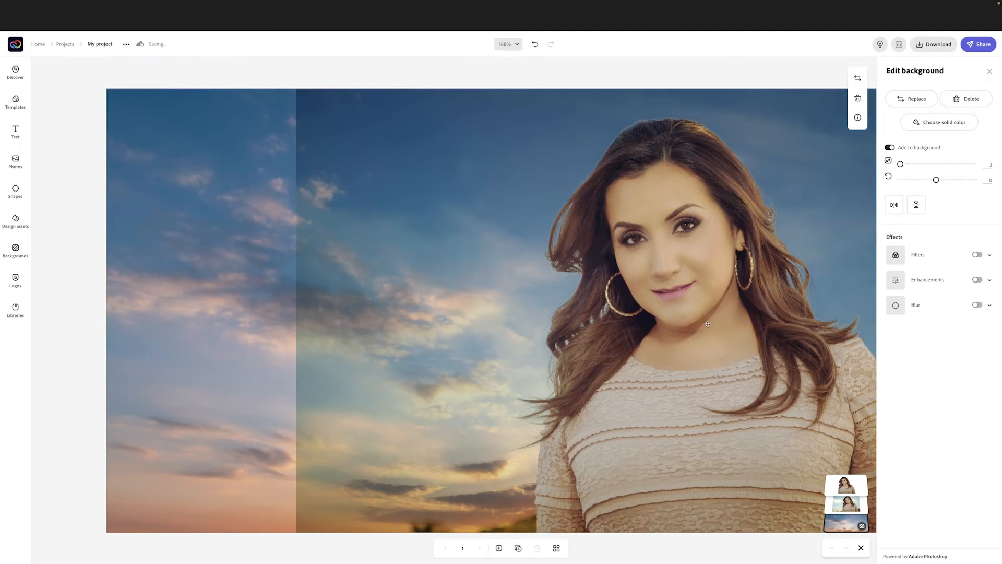
pyautogui.hscroll(1, 588, 335)
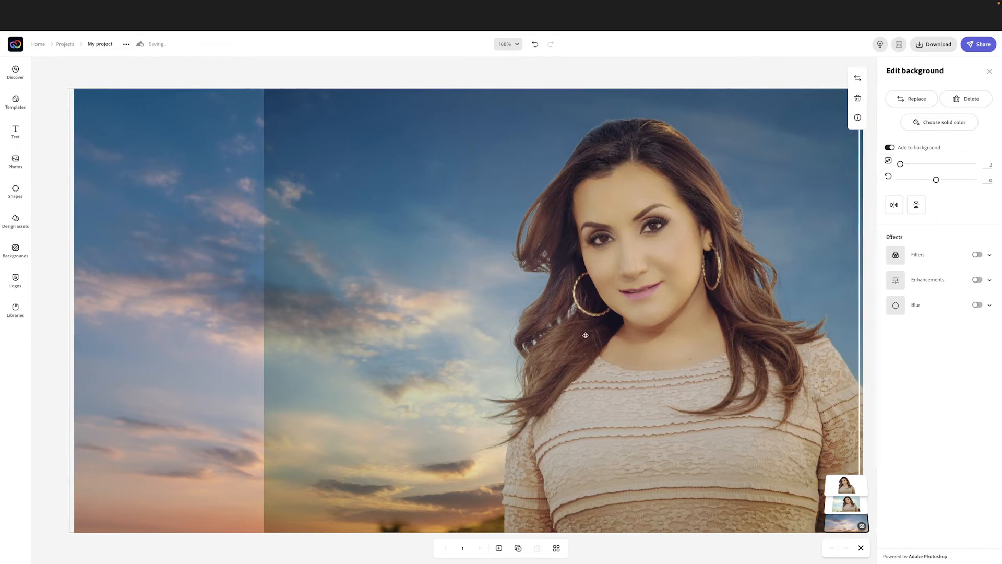
pyautogui.click(989, 71)
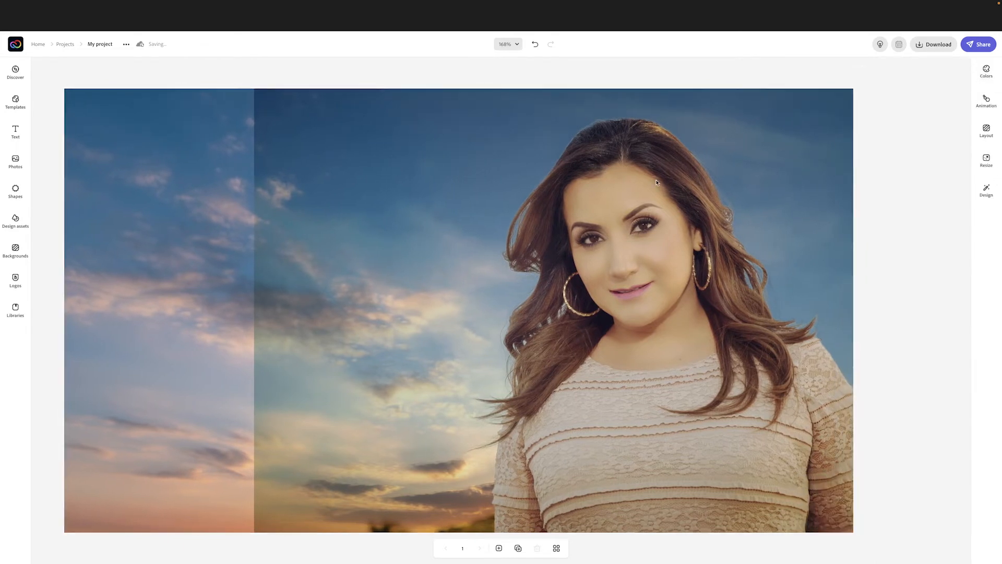
pyautogui.hscroll(-1, 672, 213)
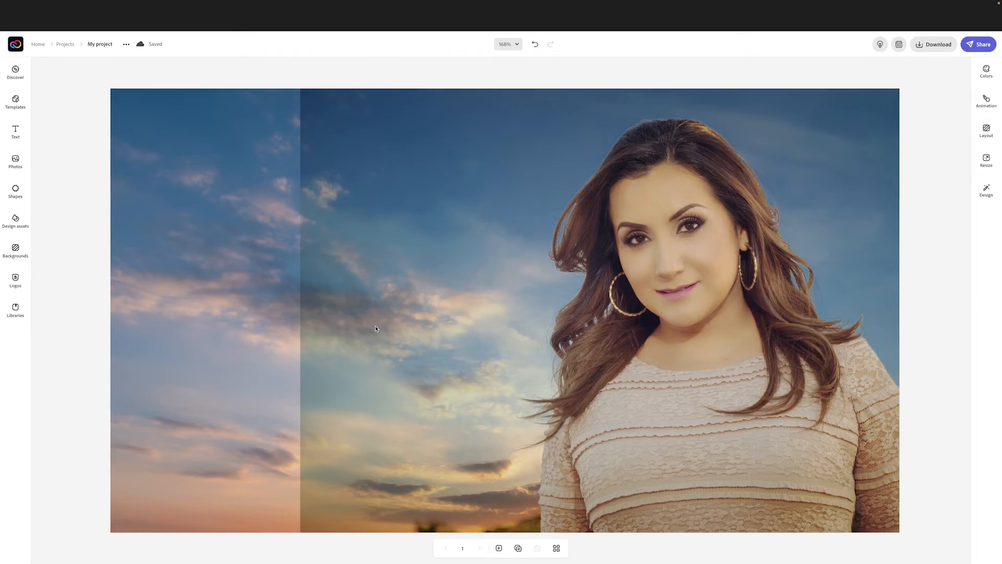
pyautogui.hscroll(1, 377, 329)
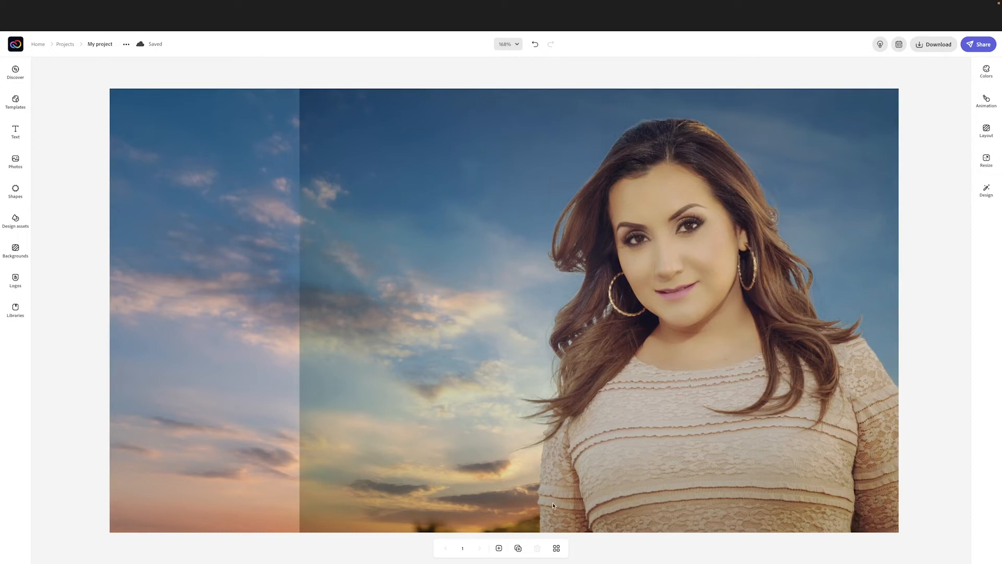
# Step: Duplicate the Multiply portrait layer that lies beneath the cutout
pyautogui.click(712, 331)
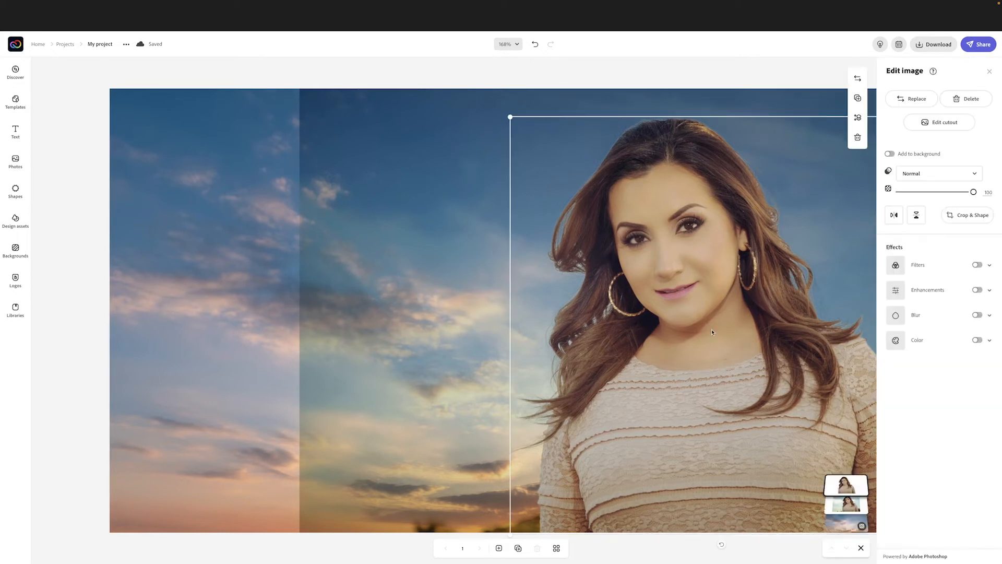
pyautogui.click(856, 510)
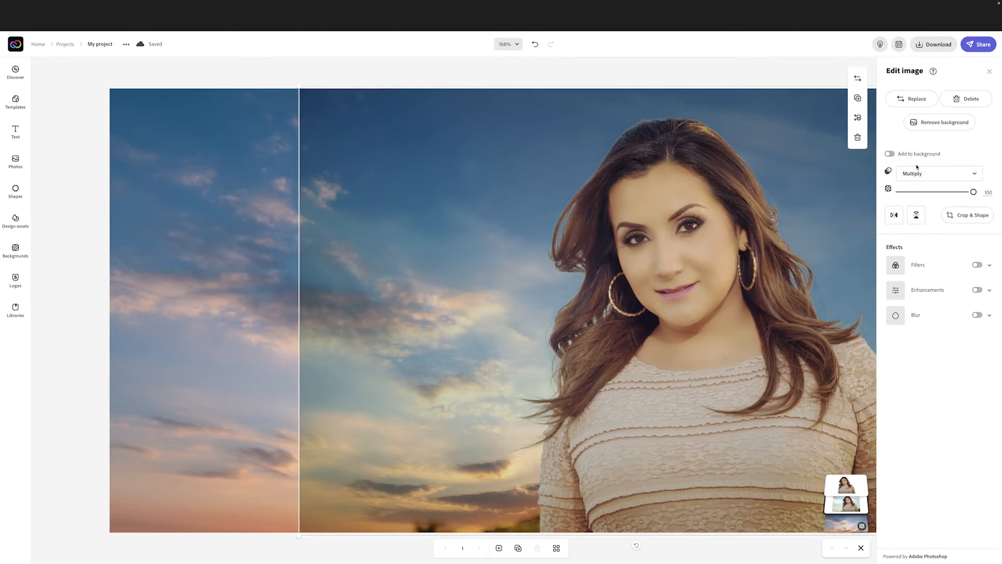
pyautogui.click(858, 99)
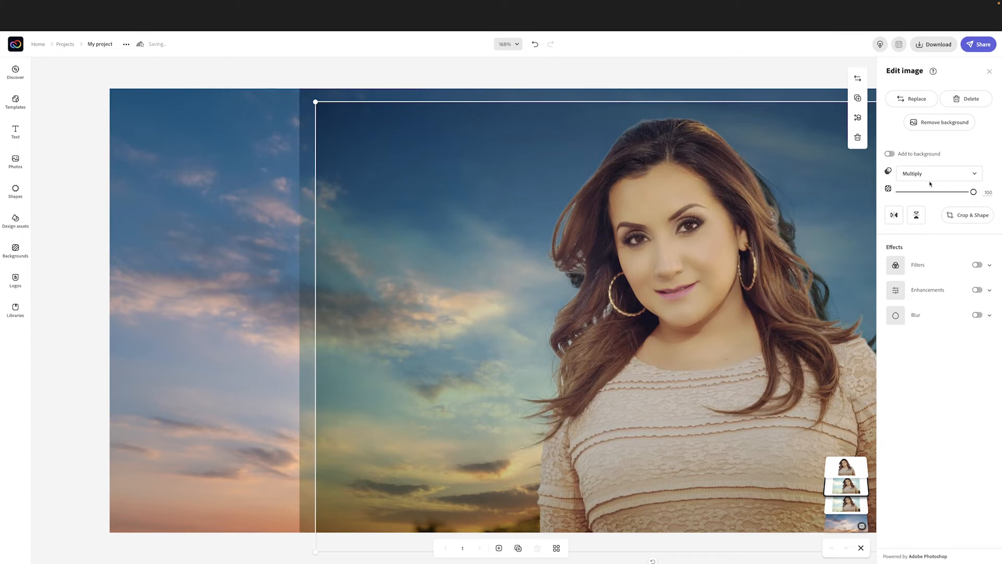
# Step: Examine the blended portrait and its hair edges at 200% zoom, and return the view to 150%
pyautogui.click(394, 71)
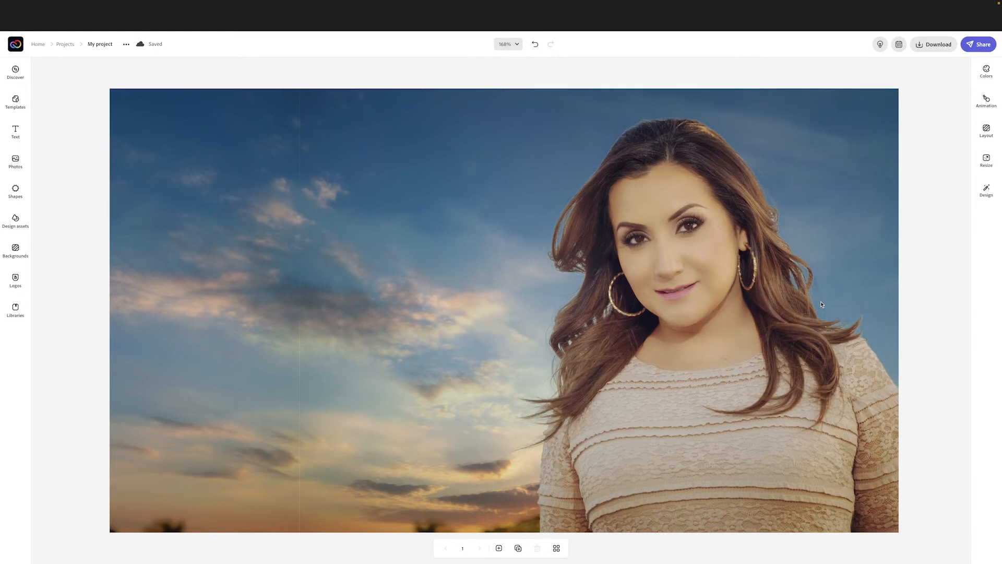
pyautogui.click(504, 44)
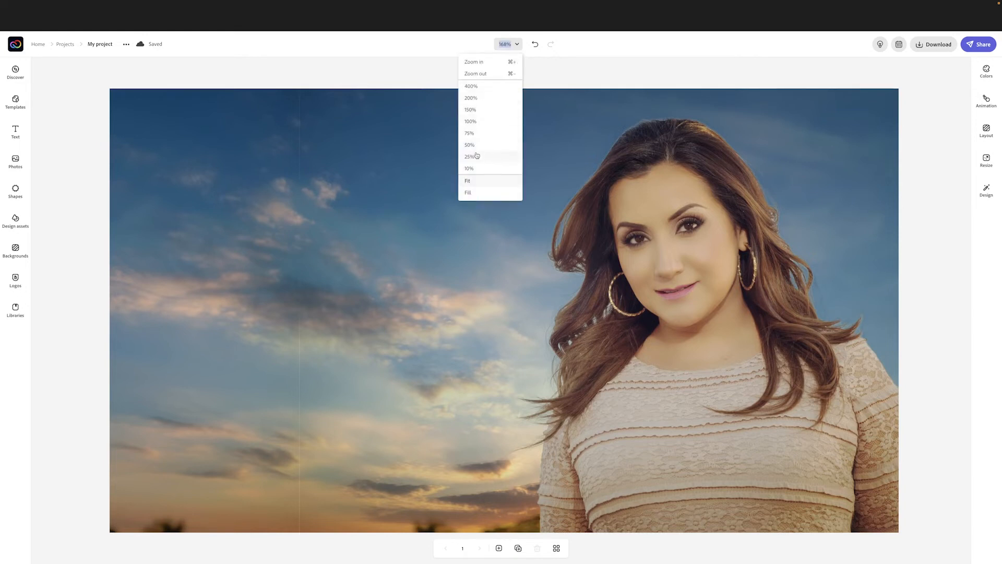
pyautogui.click(472, 98)
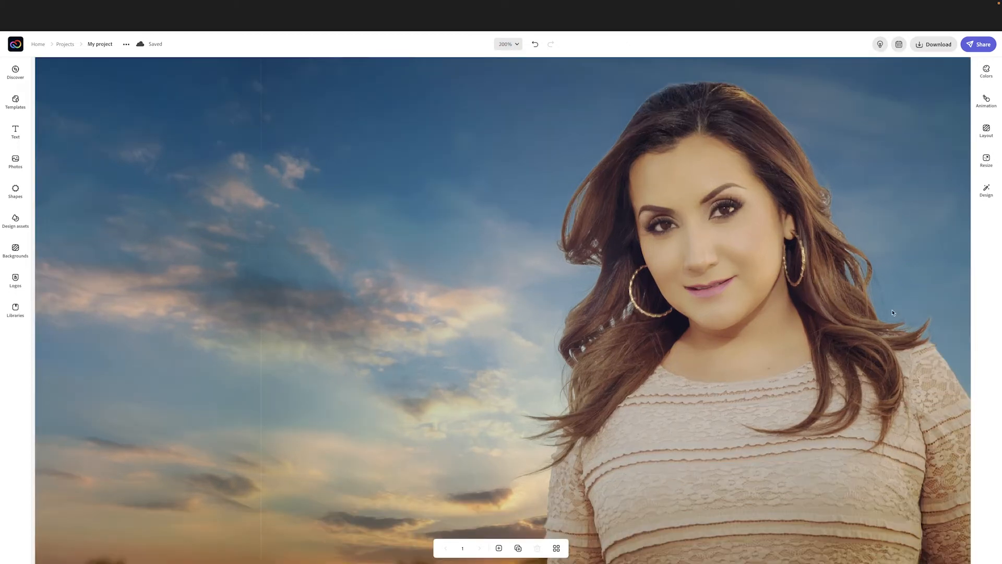
pyautogui.scroll(1, 873, 285)
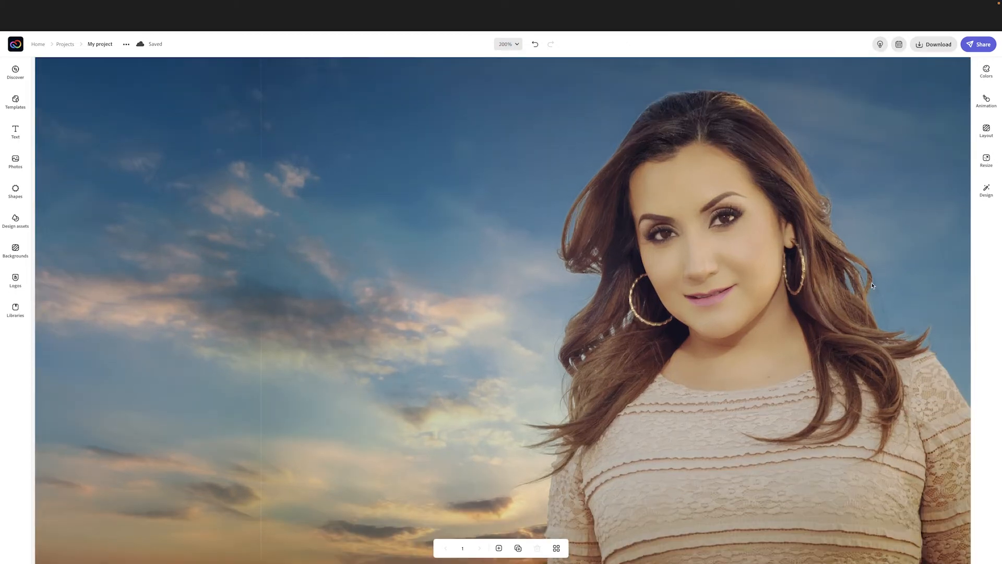
pyautogui.click(507, 44)
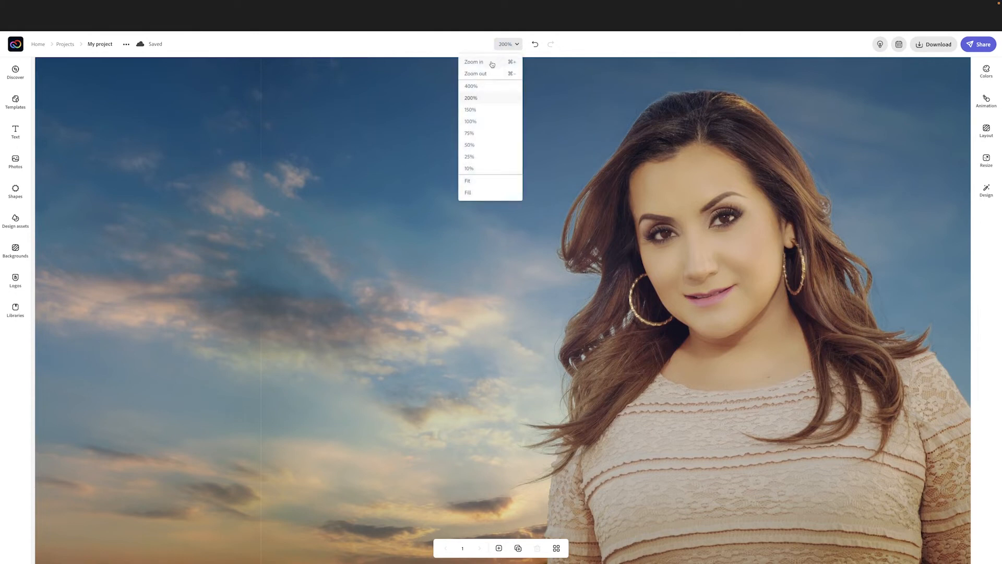
pyautogui.click(473, 110)
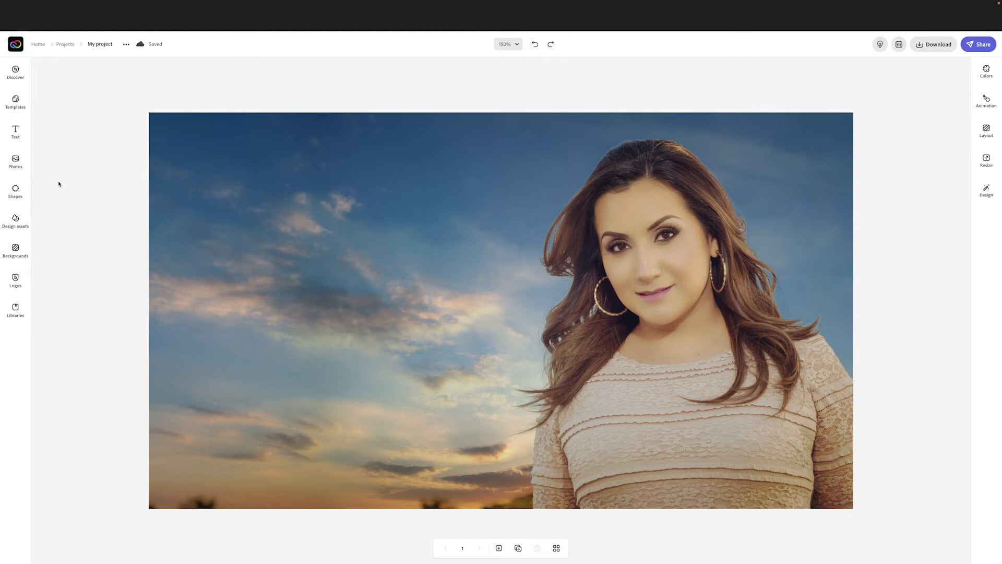
# Step: Add a text reading "Facts About USA" over the sky beside the portrait and widen its box so "Facts About" fits on one line
pyautogui.click(6, 128)
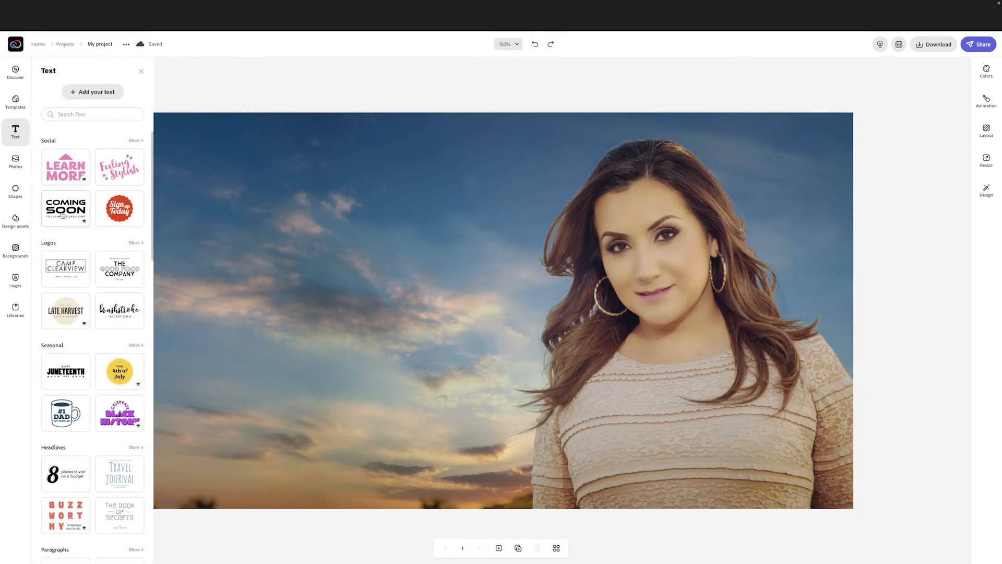
pyautogui.scroll(-5, 61, 216)
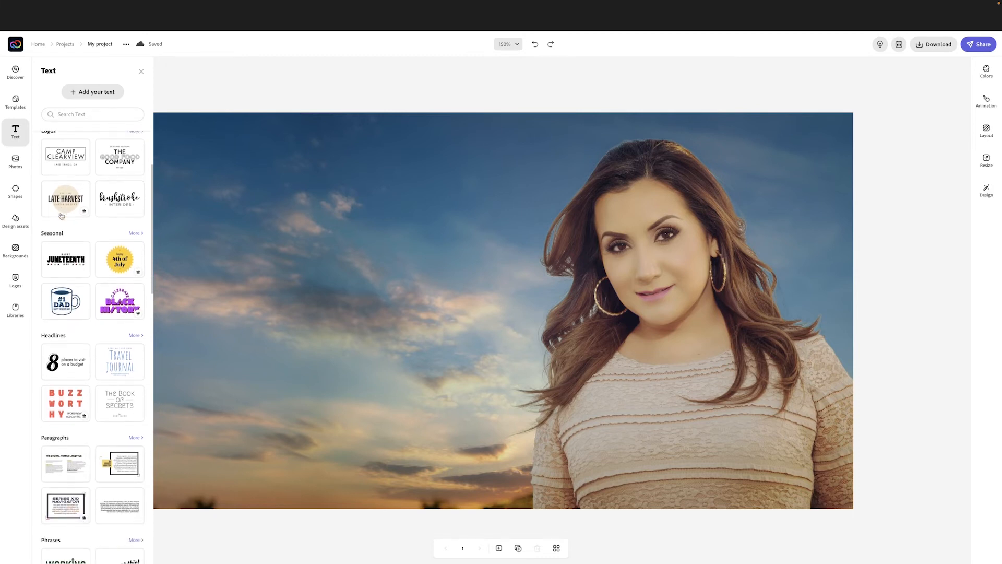
pyautogui.scroll(5, 61, 216)
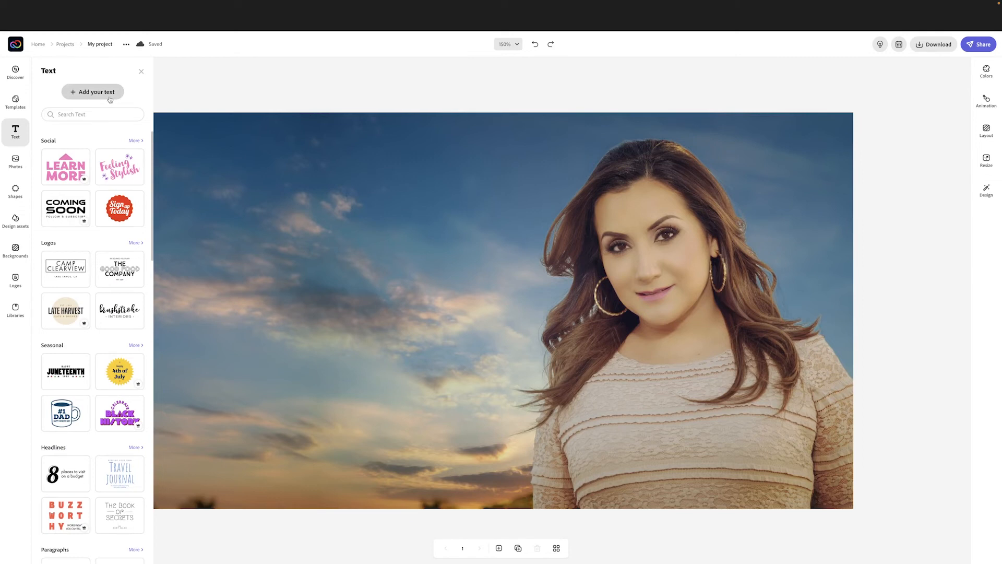
pyautogui.click(87, 99)
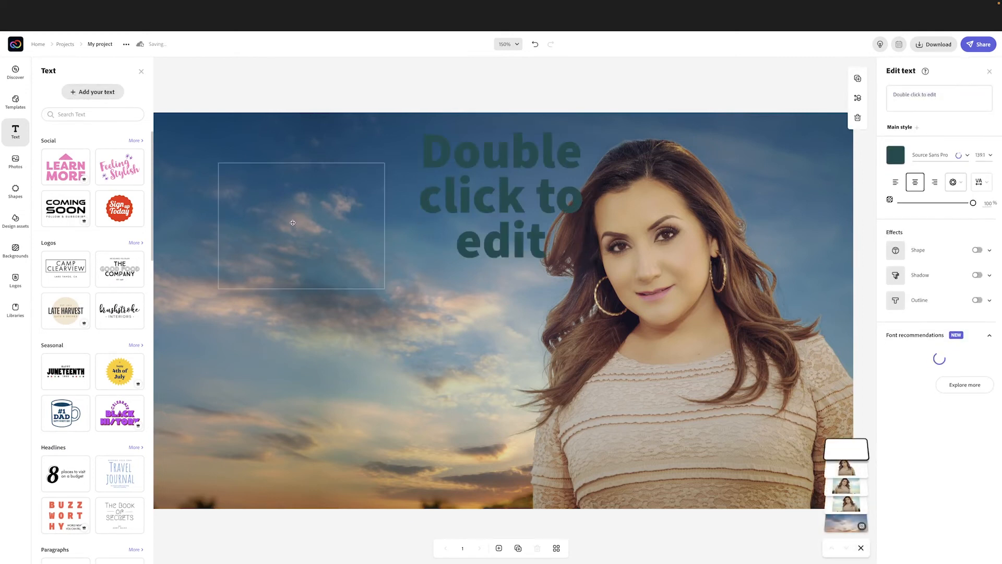
pyautogui.click(915, 93)
pyautogui.write('Facts About')
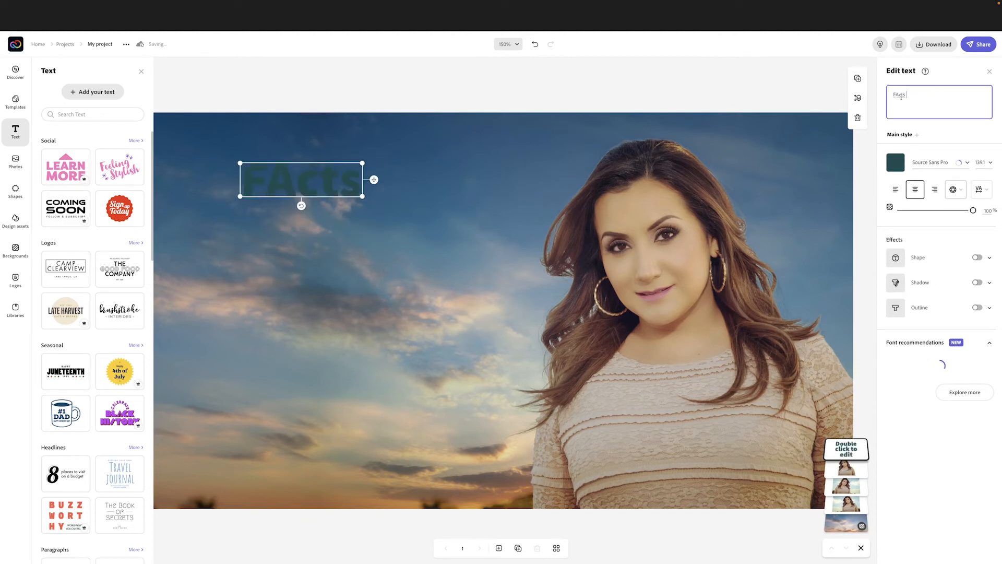
pyautogui.write(' USA')
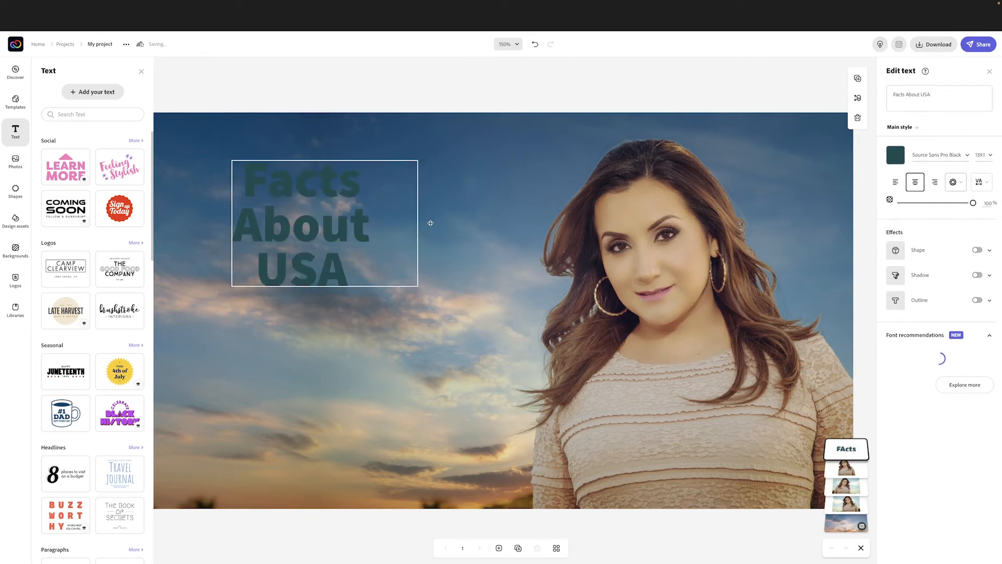
pyautogui.moveTo(480, 216); pyautogui.dragTo(458, 244)
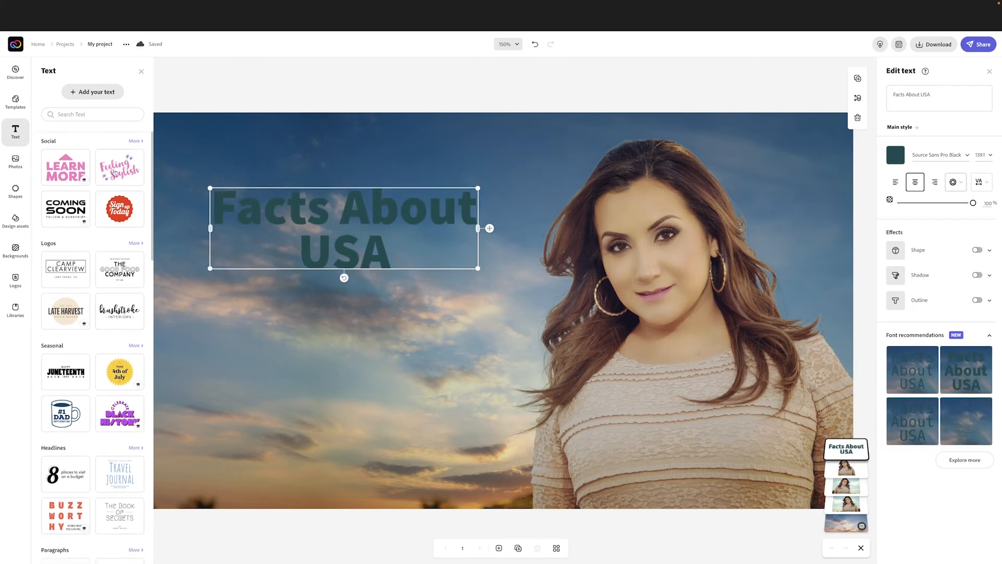
pyautogui.click(141, 71)
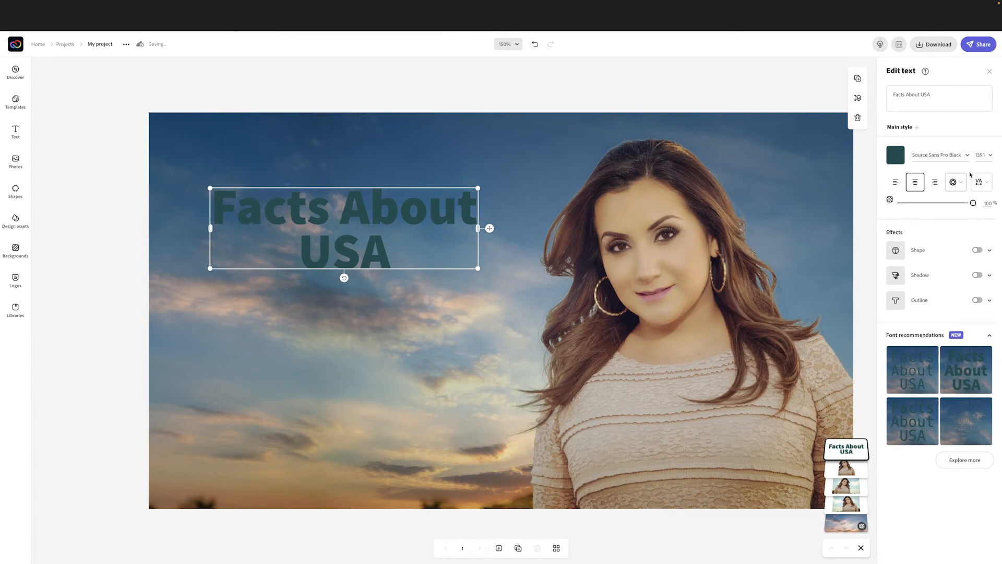
# Step: Turn on the Shape effect for the "Facts About USA" title and color its text dark blue
pyautogui.click(991, 251)
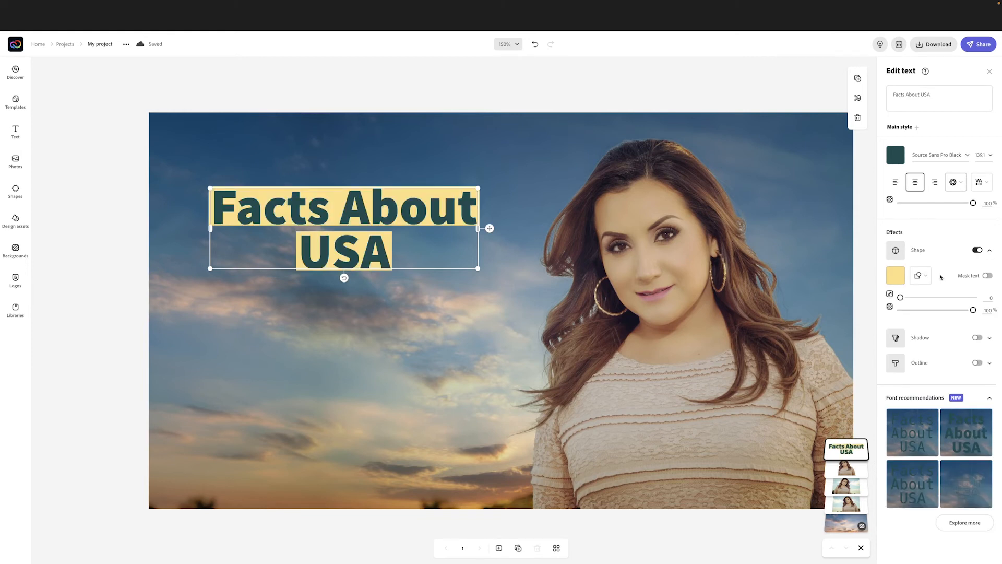
pyautogui.click(895, 155)
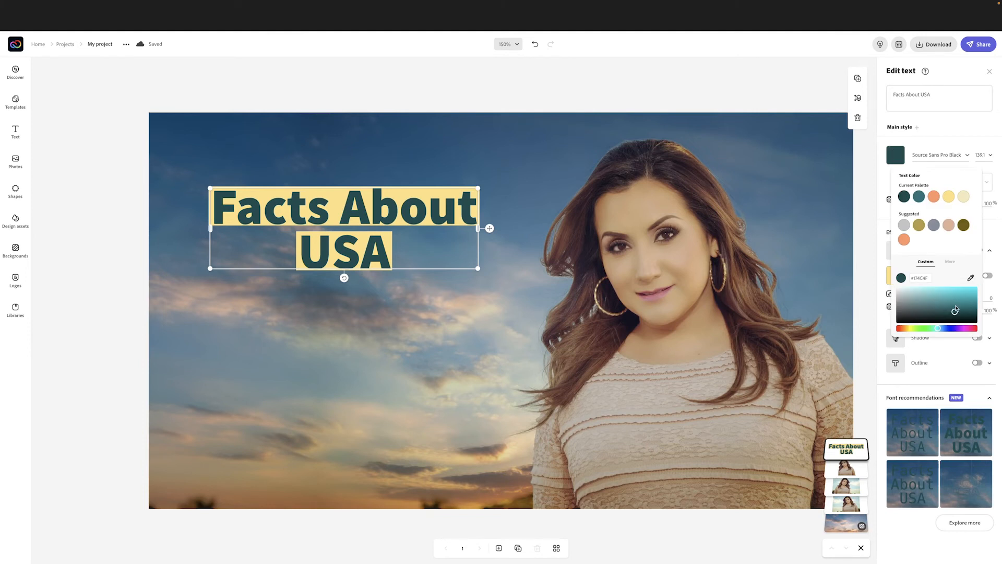
pyautogui.click(960, 310)
pyautogui.moveTo(940, 329); pyautogui.dragTo(950, 330)
# Step: Set the font of the "Facts About USA" title to Quicksand Bold
pyautogui.click(958, 156)
pyautogui.click(961, 156)
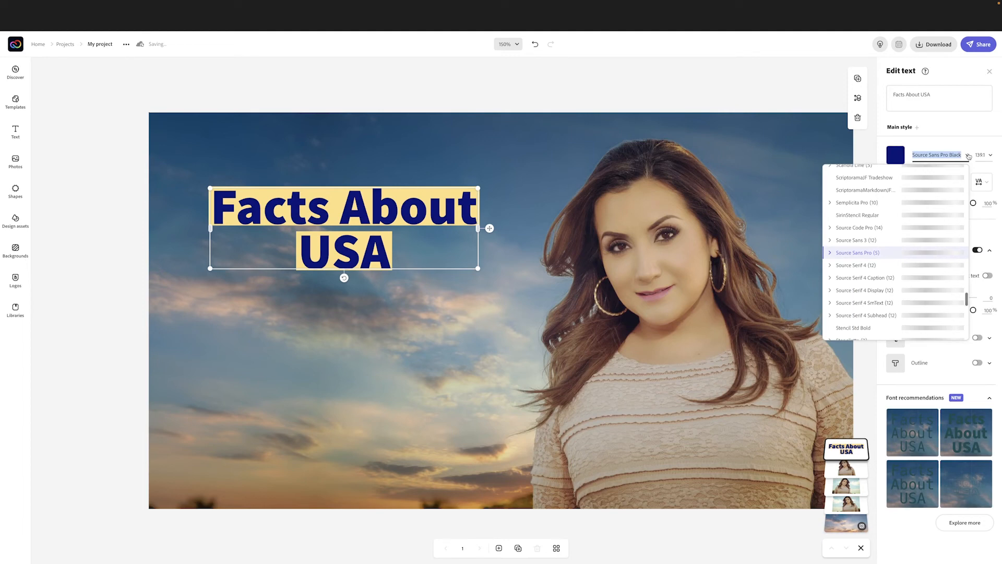
pyautogui.scroll(-5, 901, 230)
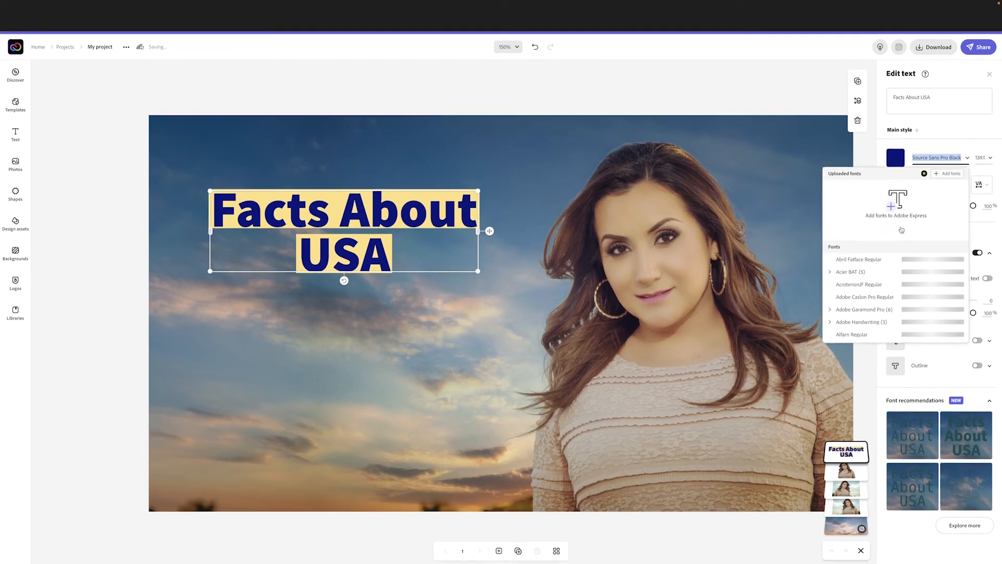
pyautogui.scroll(-5, 902, 230)
pyautogui.click(921, 276)
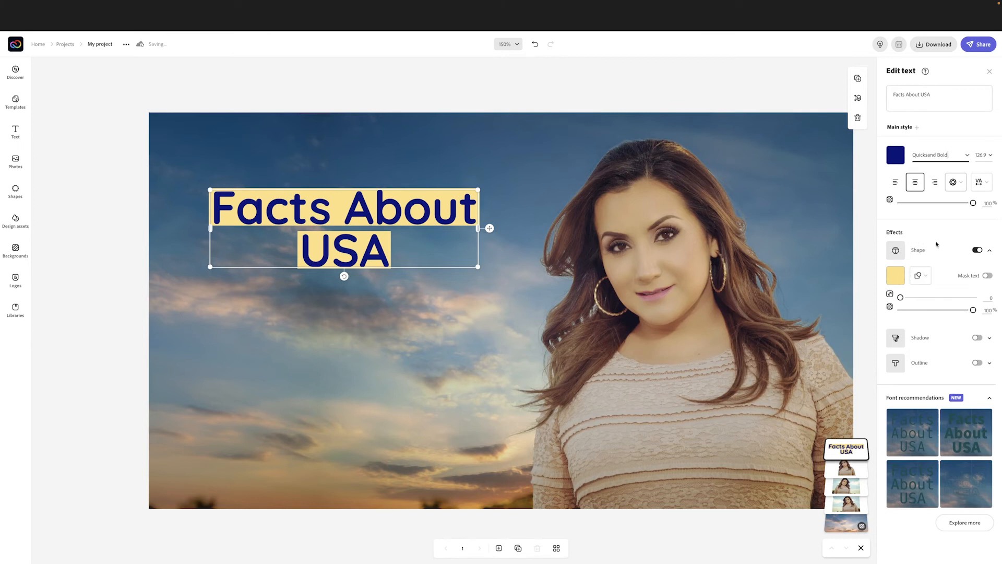
# Step: Reapply the Shape effect to the "Facts About USA" title and give it light blue bars behind each text line
pyautogui.click(990, 251)
pyautogui.click(989, 251)
pyautogui.click(905, 252)
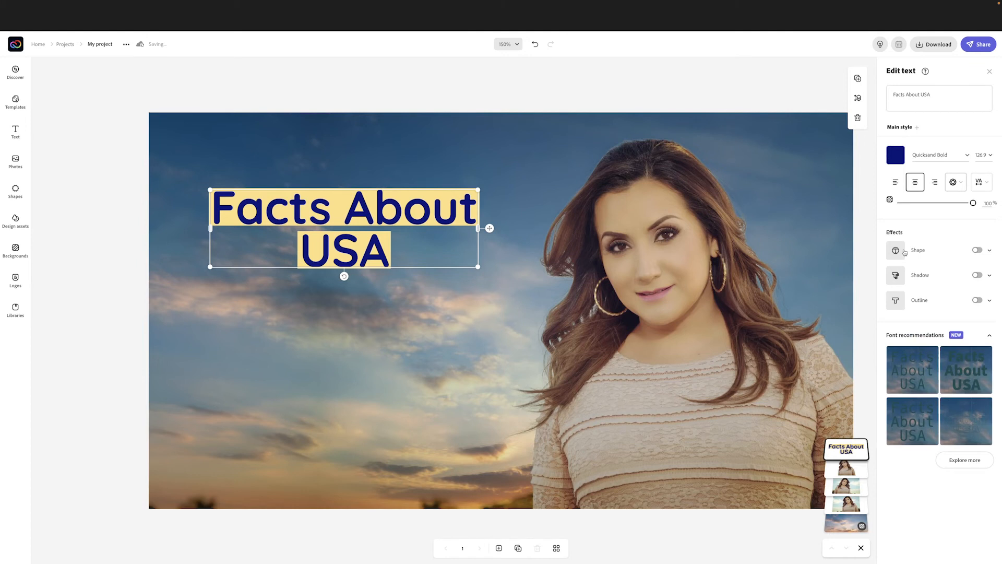
pyautogui.click(905, 252)
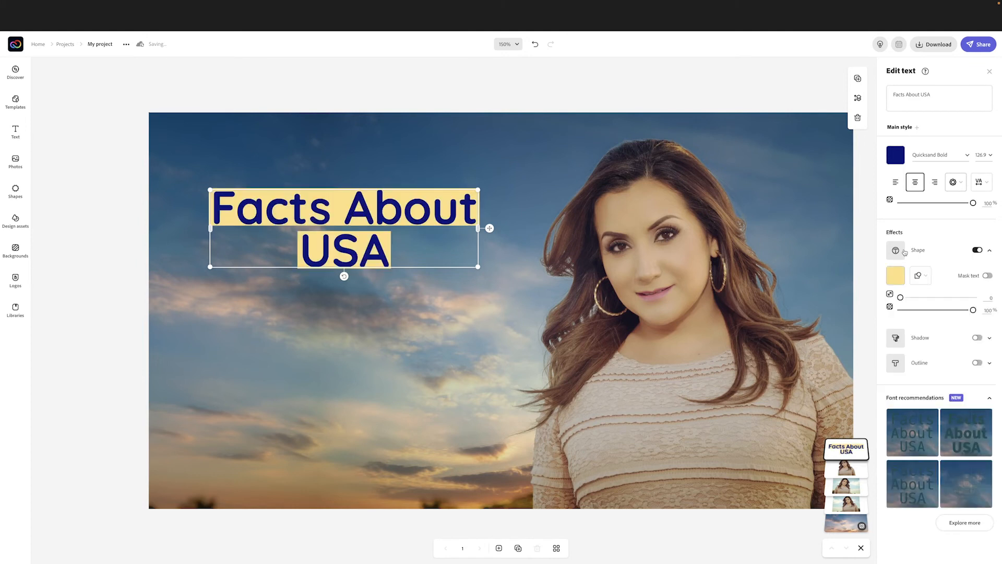
pyautogui.click(920, 276)
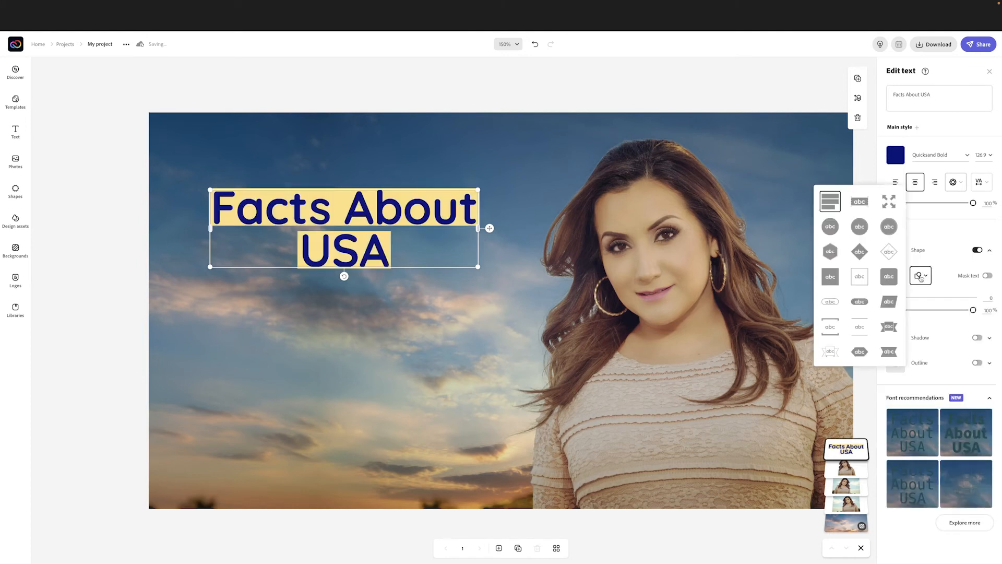
pyautogui.click(863, 203)
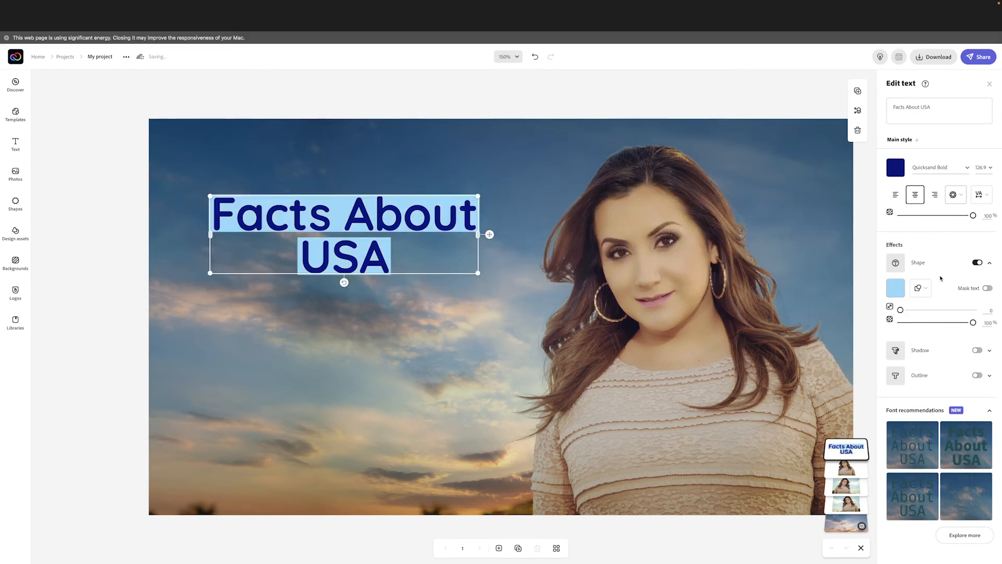
# Step: Turn on Mask text for the title's light blue shape and set the shape size to 51
pyautogui.click(987, 289)
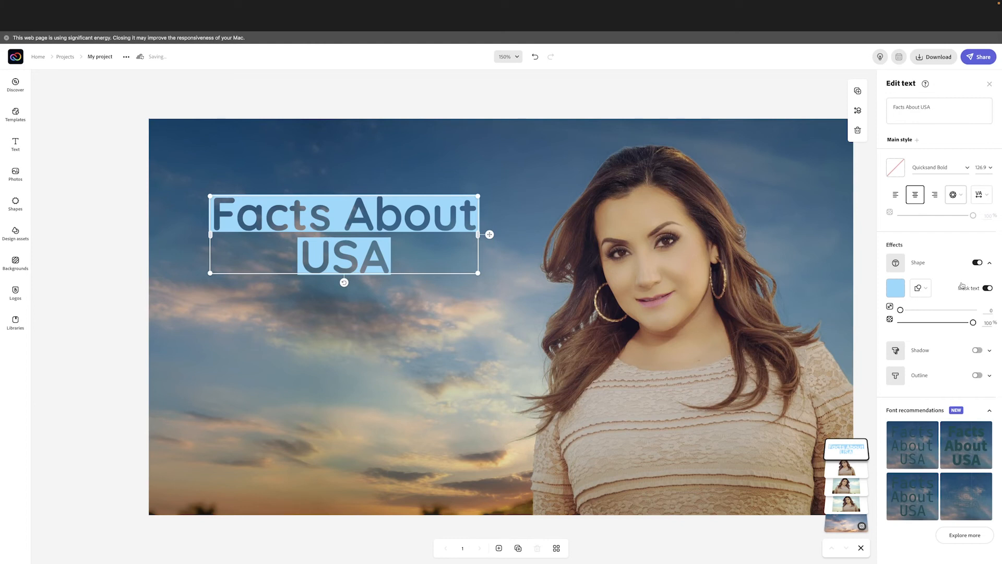
pyautogui.click(938, 309)
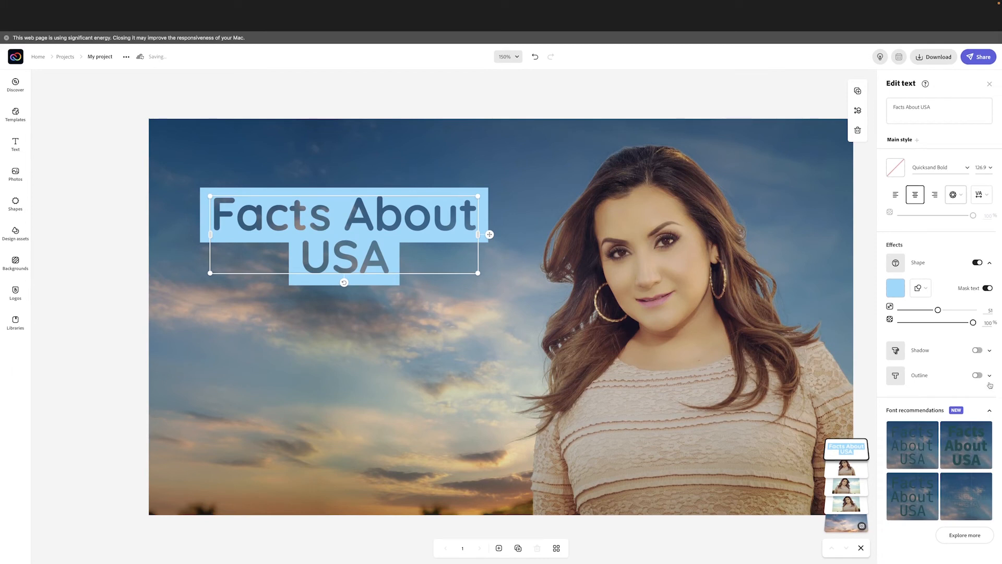
pyautogui.click(978, 351)
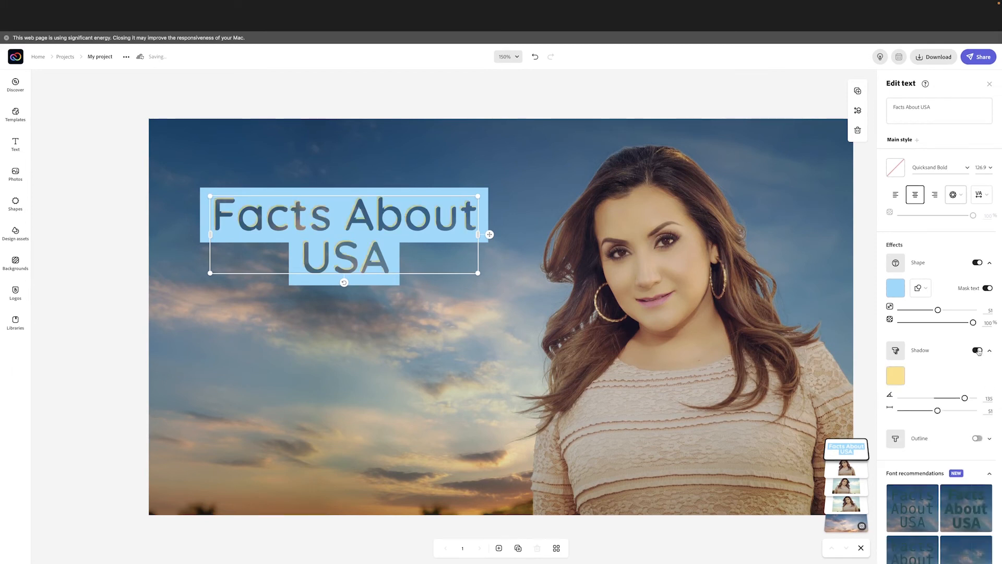
pyautogui.click(979, 351)
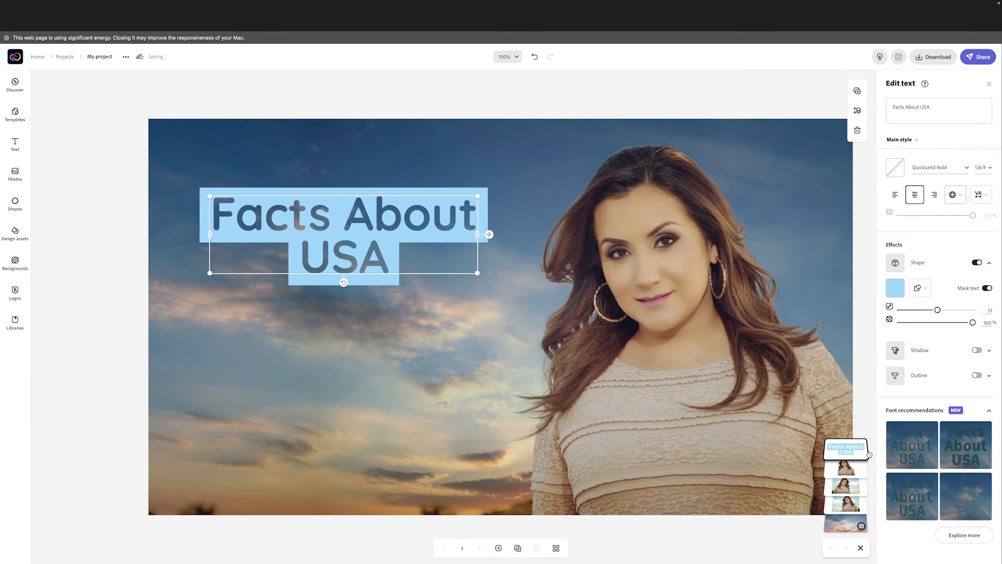
# Step: Add a second text reading "Click to know everything" and set its text size to 24
pyautogui.click(15, 144)
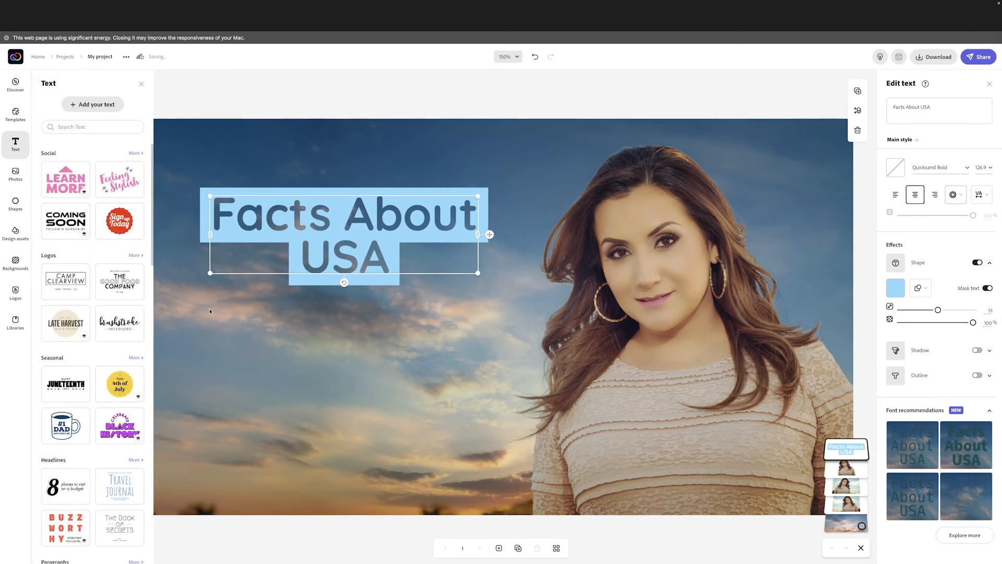
pyautogui.click(86, 105)
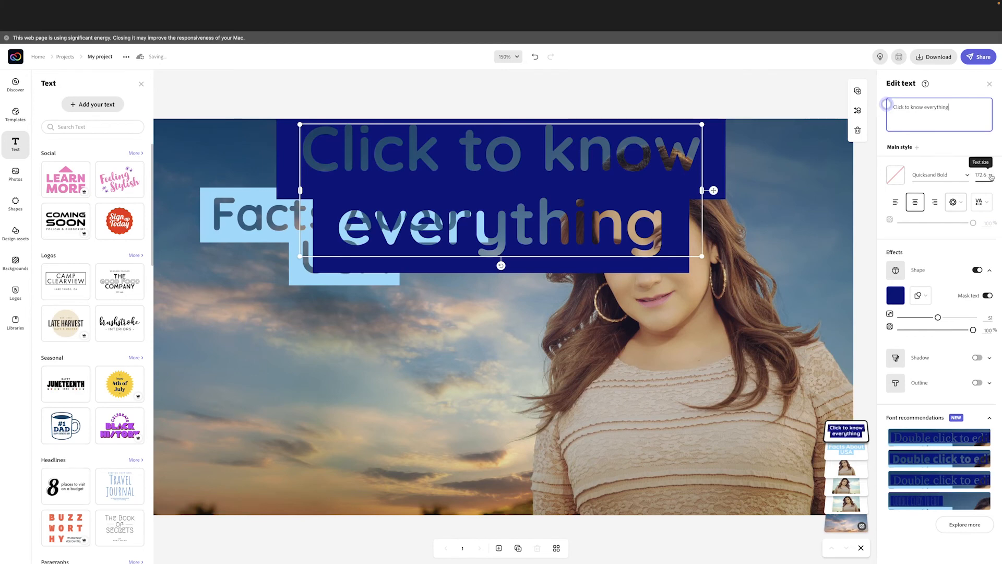
pyautogui.click(990, 178)
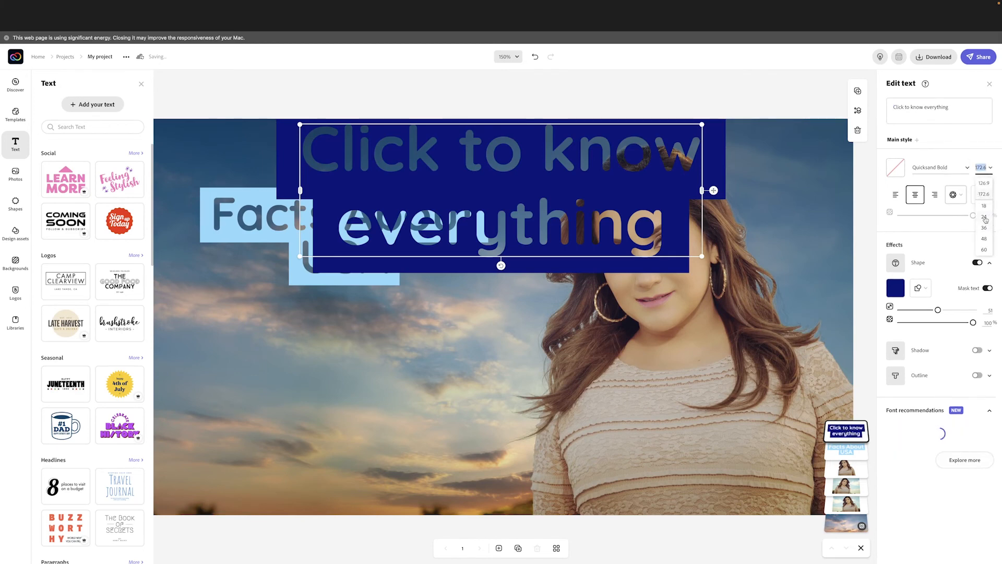
pyautogui.click(986, 225)
# Step: Turn off Mask text and the Shape effect for "Click to know everything" and place it below the title
pyautogui.click(987, 288)
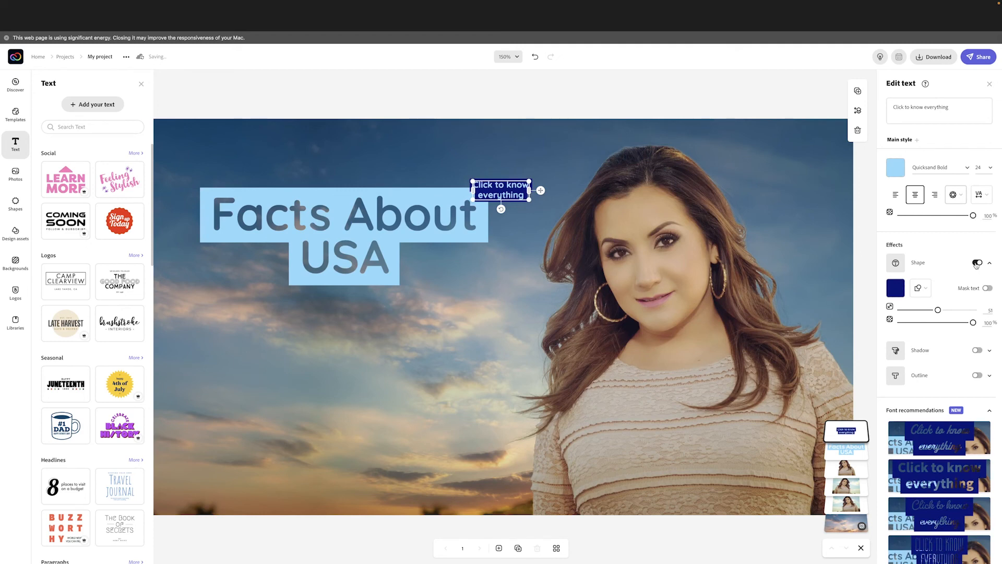
pyautogui.click(976, 264)
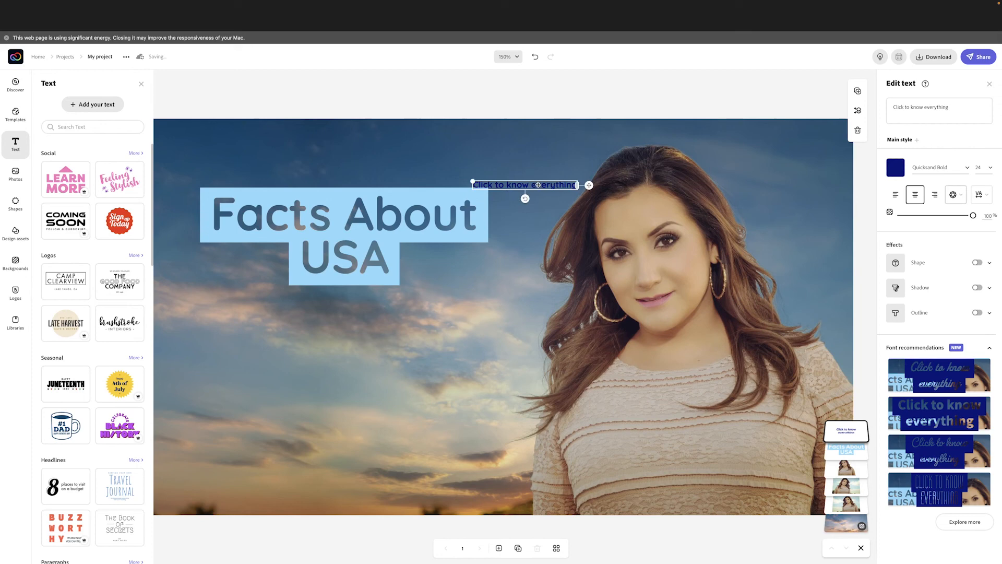
pyautogui.moveTo(491, 198); pyautogui.dragTo(357, 295)
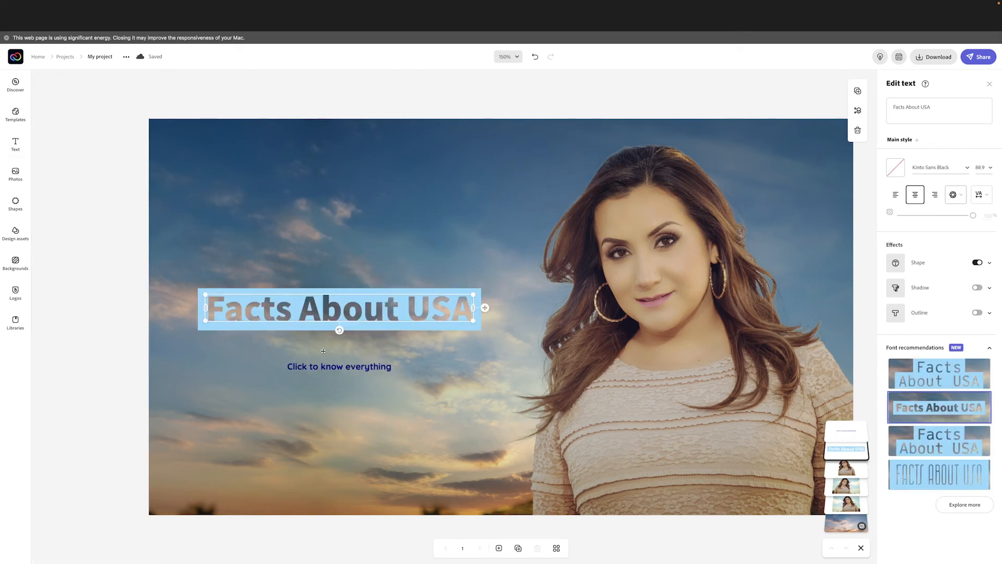
# Step: Set the "Click to know everything" text size to 48 and position it on one line directly beneath the title
pyautogui.moveTo(344, 364); pyautogui.dragTo(480, 351)
pyautogui.click(990, 167)
pyautogui.click(982, 240)
pyautogui.moveTo(355, 342); pyautogui.dragTo(363, 348)
pyautogui.click(962, 196)
pyautogui.click(985, 197)
pyautogui.click(986, 198)
# Step: Add a Highlight style to the word "Click" in the tagline and color it pale yellow from the current palette
pyautogui.click(917, 140)
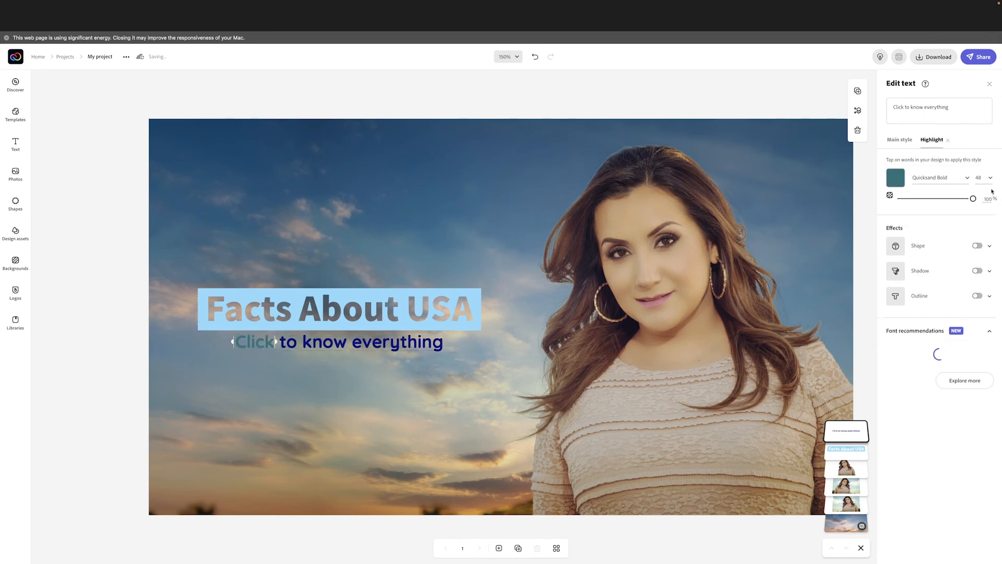
pyautogui.click(895, 178)
pyautogui.click(964, 220)
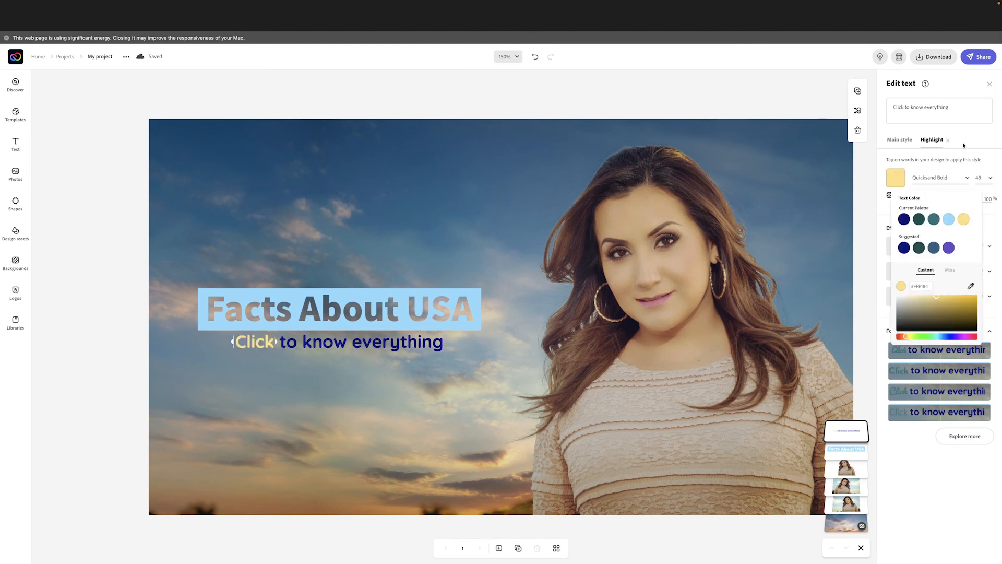
# Step: Change the Main style color of the "Click to know everything" tagline to black
pyautogui.click(965, 146)
pyautogui.click(901, 139)
pyautogui.click(895, 167)
pyautogui.click(905, 288)
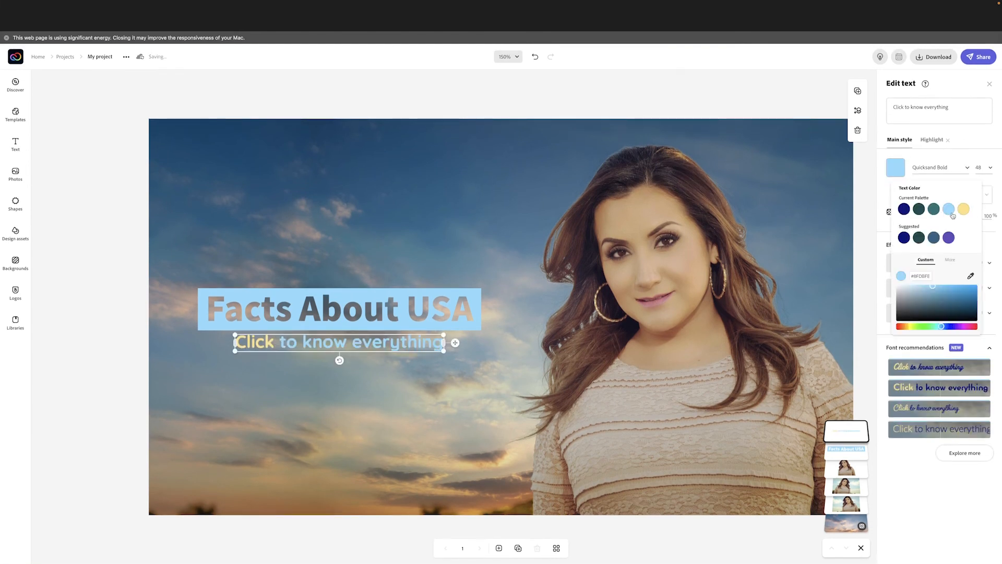
pyautogui.moveTo(905, 289); pyautogui.dragTo(905, 325)
pyautogui.click(948, 159)
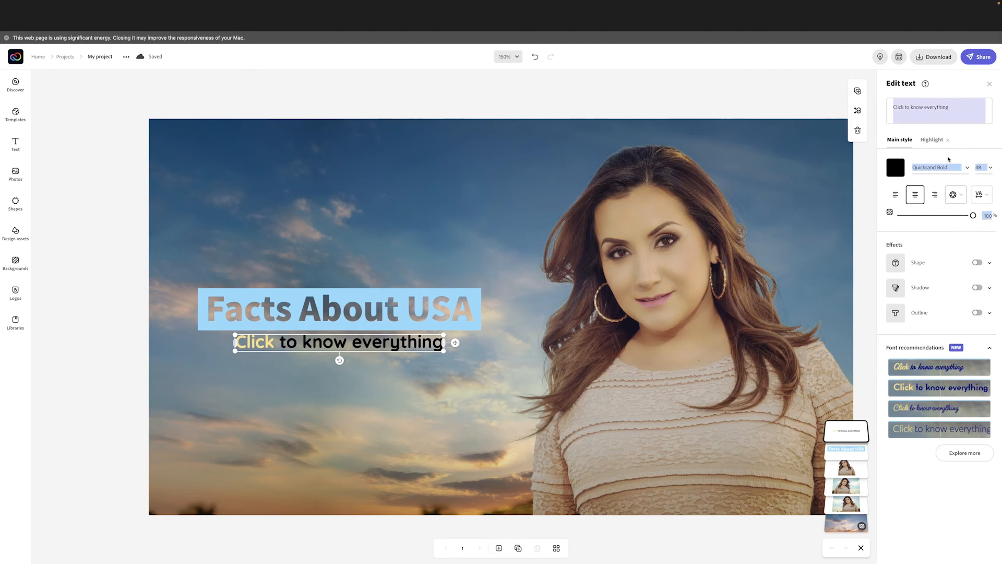
# Step: Capitalize the last word of the tagline so it reads "Click to know Everything", and deselect the text
pyautogui.click(909, 107)
pyautogui.click(927, 107)
pyautogui.press('BackSpace')
pyautogui.write('E')
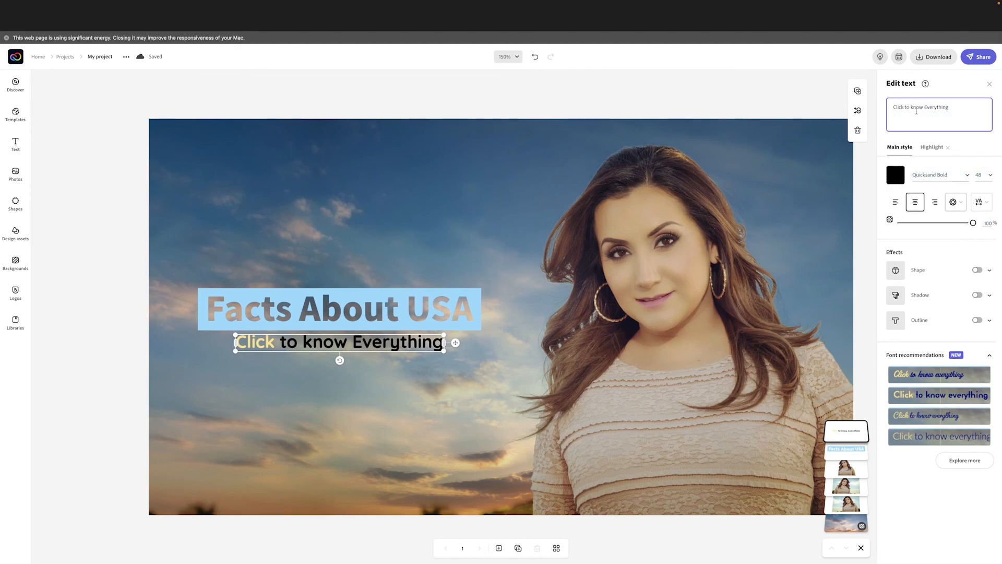
pyautogui.click(870, 196)
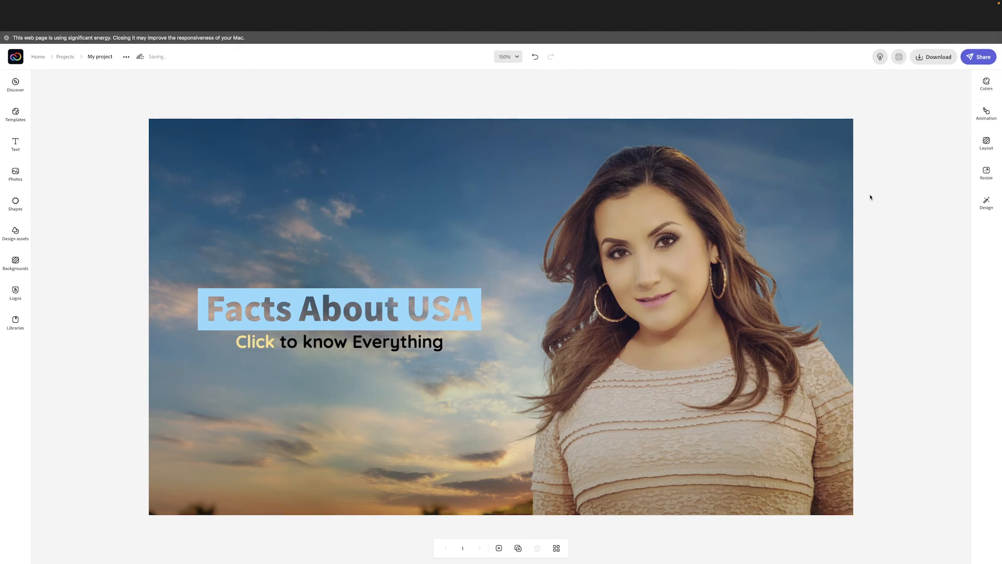
# Step: Give the "Facts About USA" title a rounded-corner background shape and recolor the tagline's word "Click" light blue
pyautogui.click(420, 297)
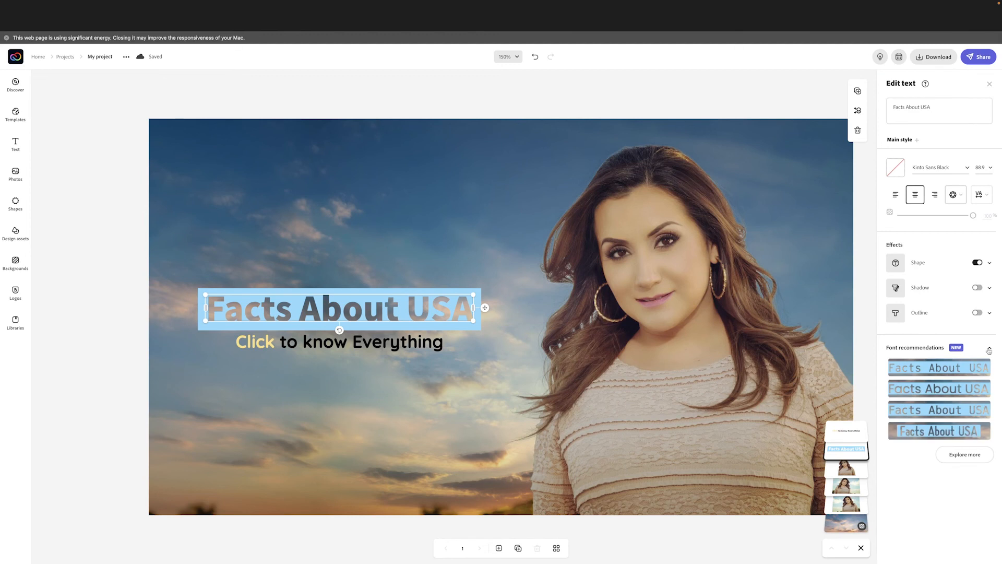
pyautogui.click(412, 105)
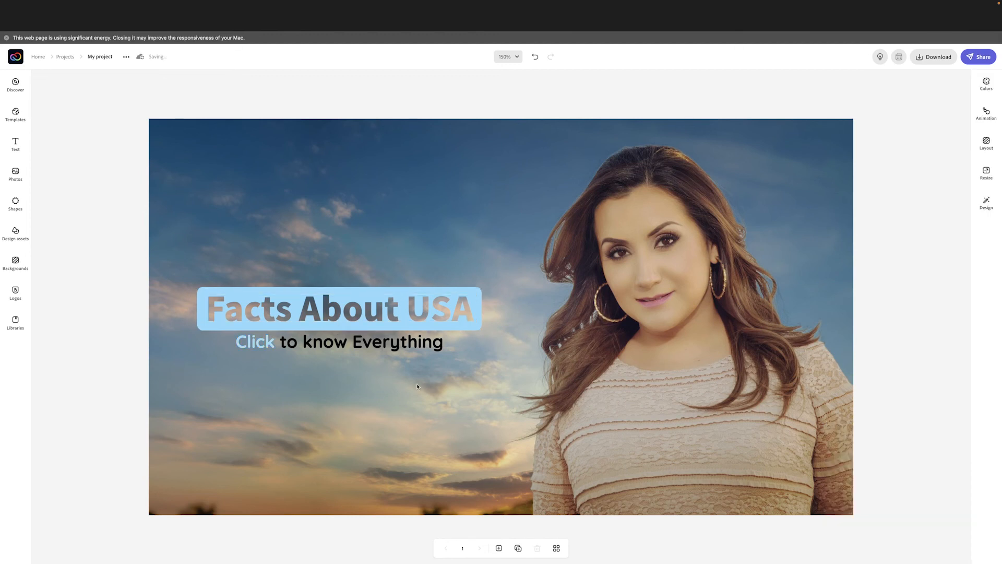
# Step: Dismiss the browser's energy notice and download the finished design as a JPG, allowing downloads from express.adobe.com
pyautogui.click(6, 37)
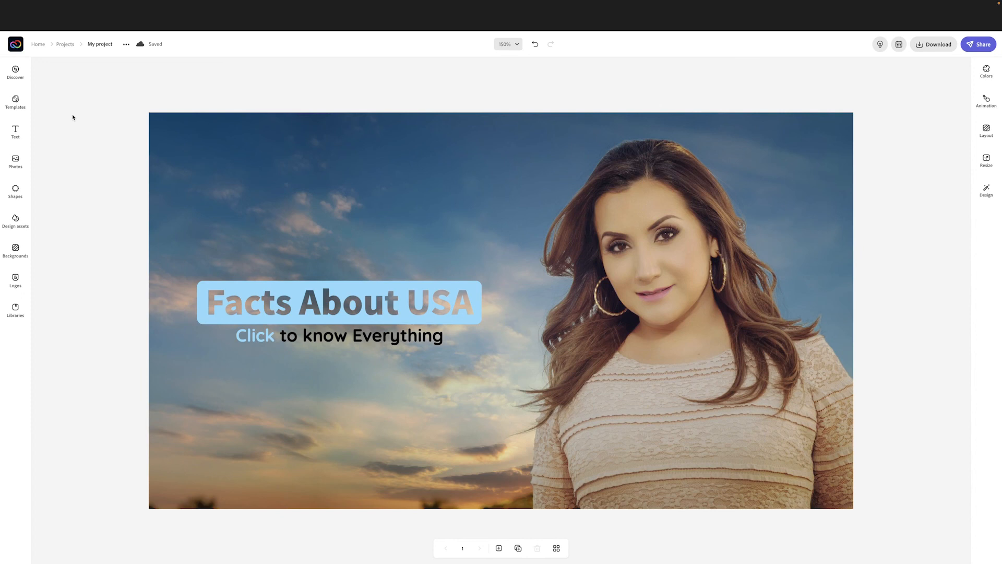
pyautogui.click(931, 53)
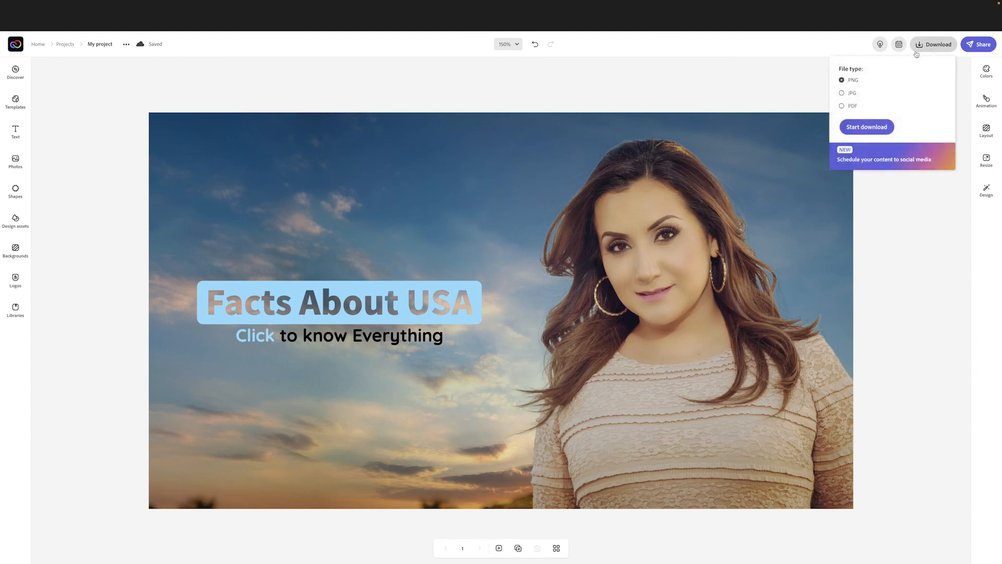
pyautogui.click(842, 93)
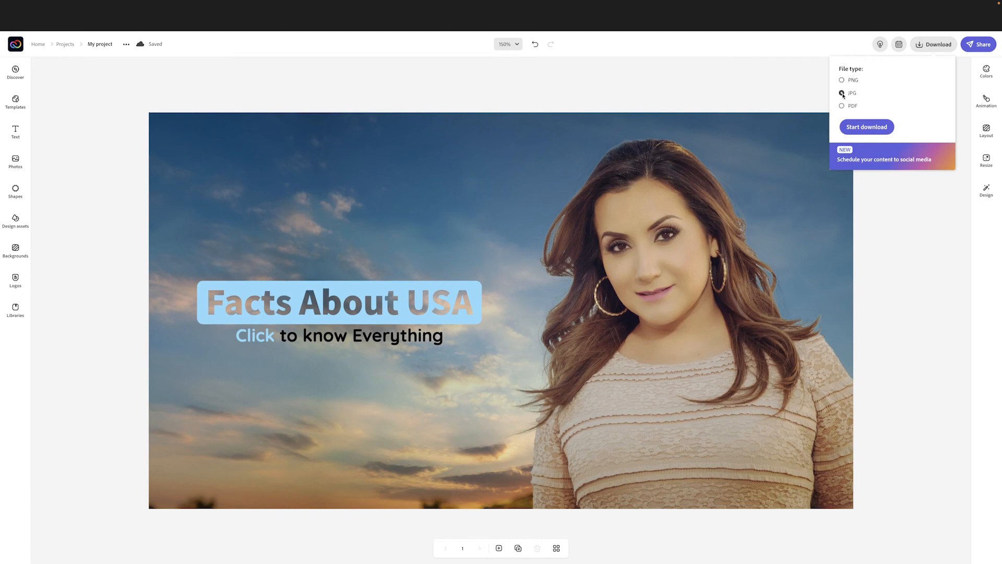
pyautogui.click(871, 127)
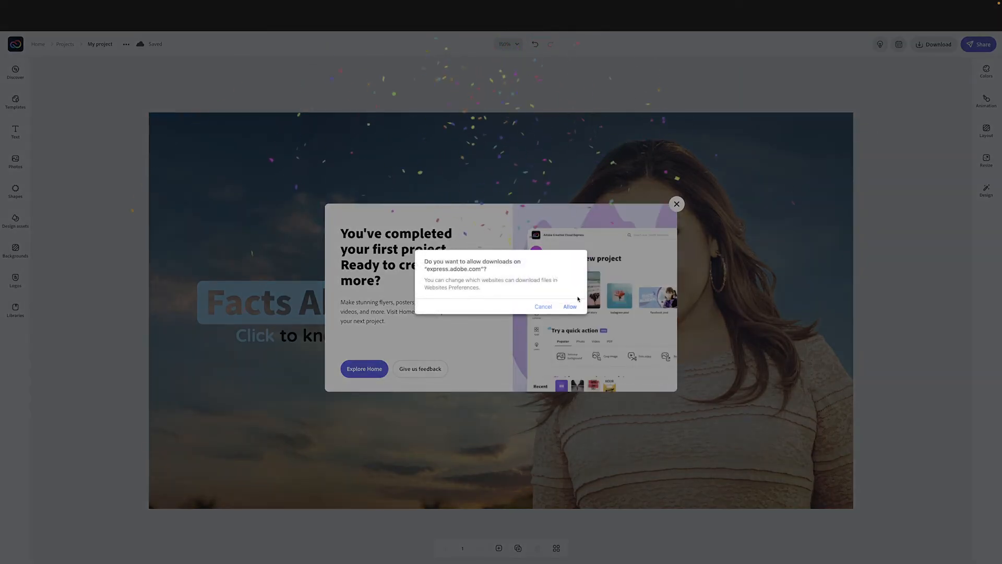
pyautogui.click(570, 307)
pyautogui.click(449, 86)
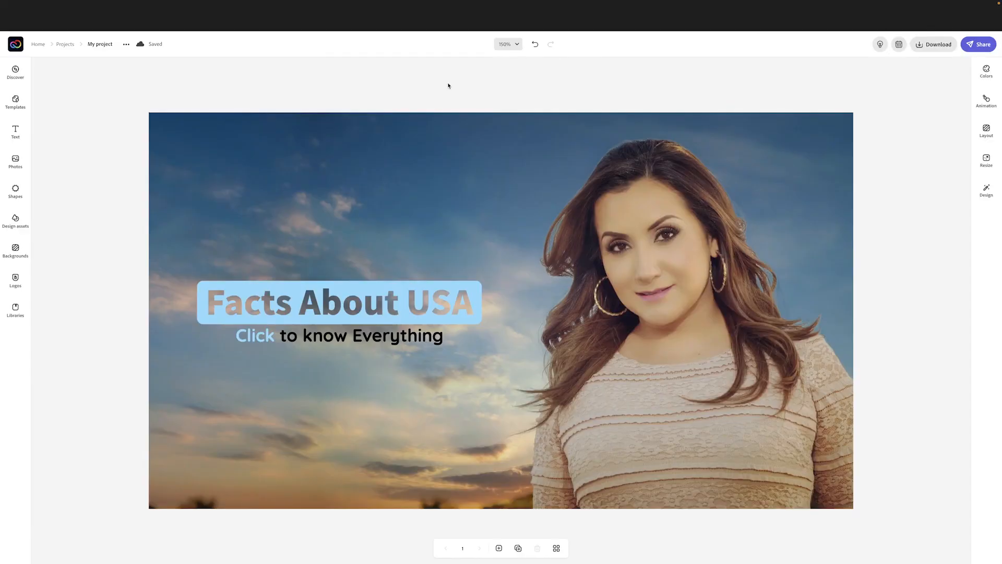